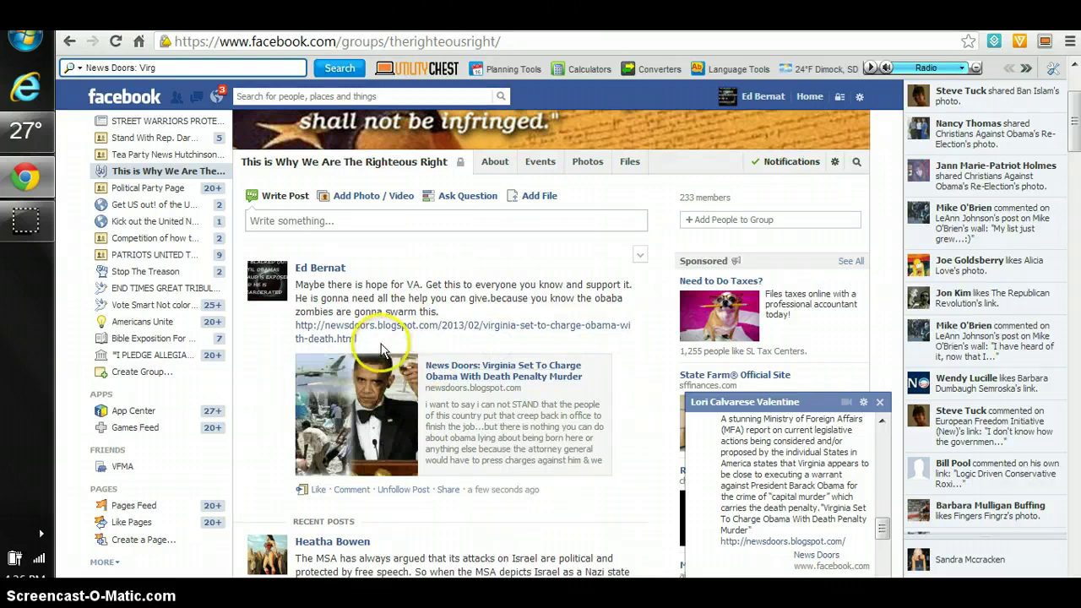
- Copy the full text of the Virginia post, including its newsdoors.blogspot.com link, from the "This is Why We Are The Righteous Right" group
{"action": "left_click_drag", "start_coordinate": [358, 339], "coordinate": [293, 285]}
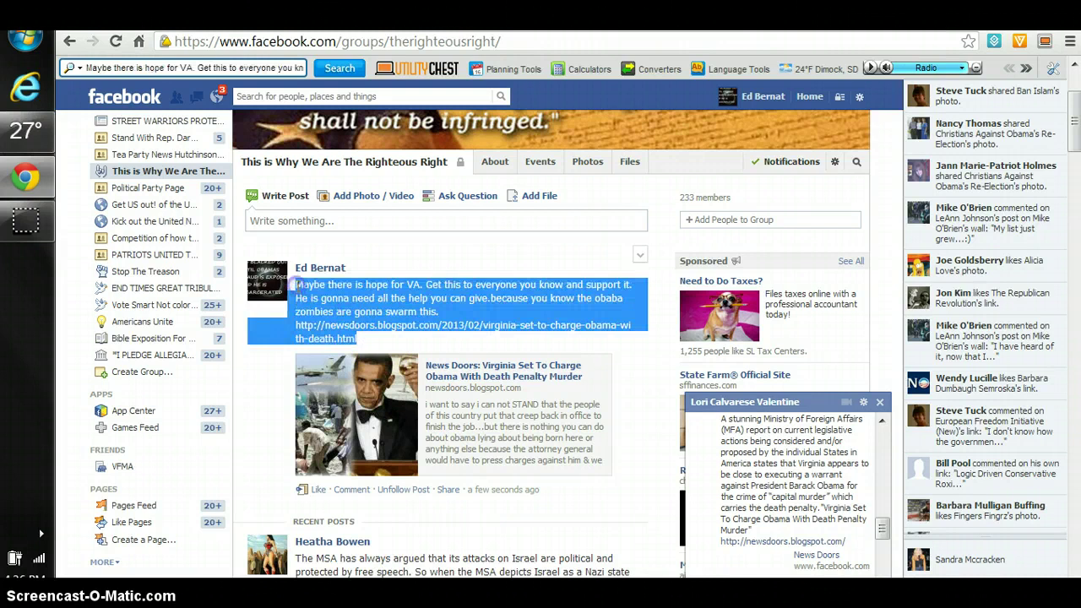
{"action": "right_click", "coordinate": [433, 300]}
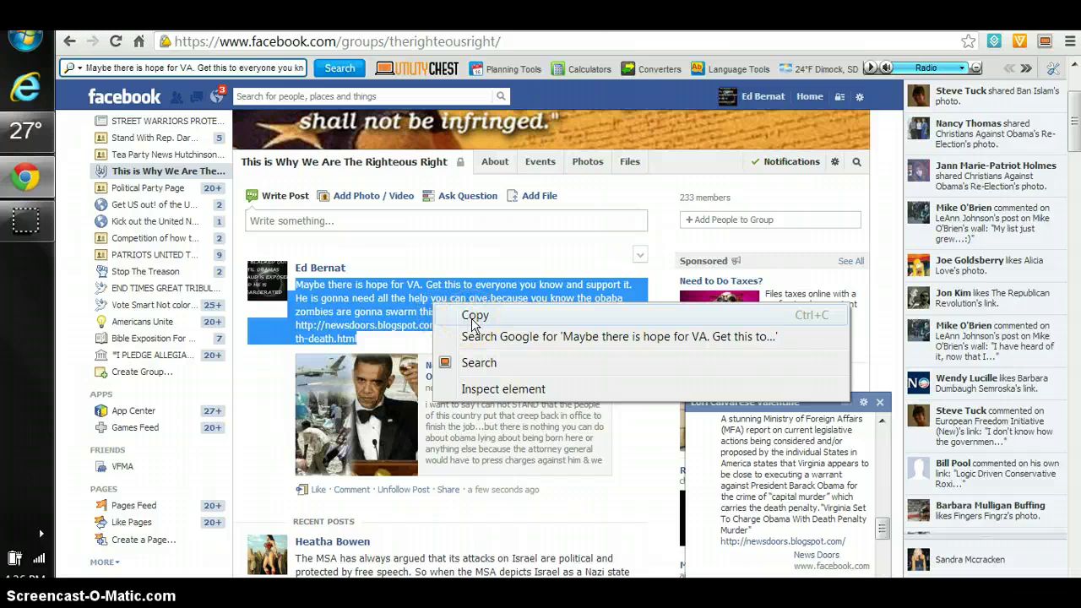
{"action": "left_click", "coordinate": [473, 317]}
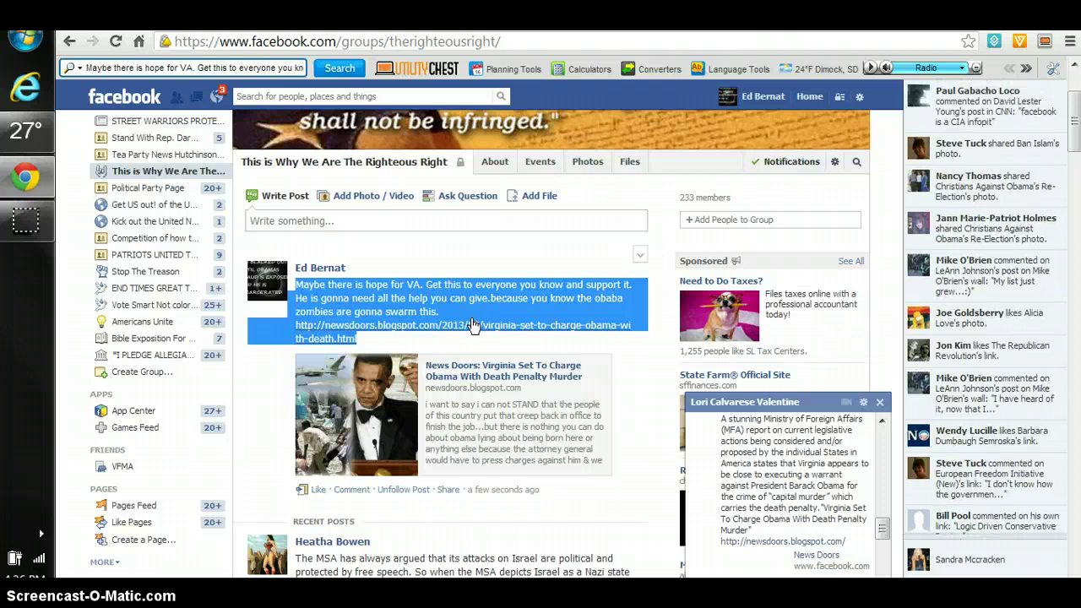
- Publish the copied text and link as a new post in the "Get US out! of the United Nations" group
{"action": "left_click", "coordinate": [134, 210]}
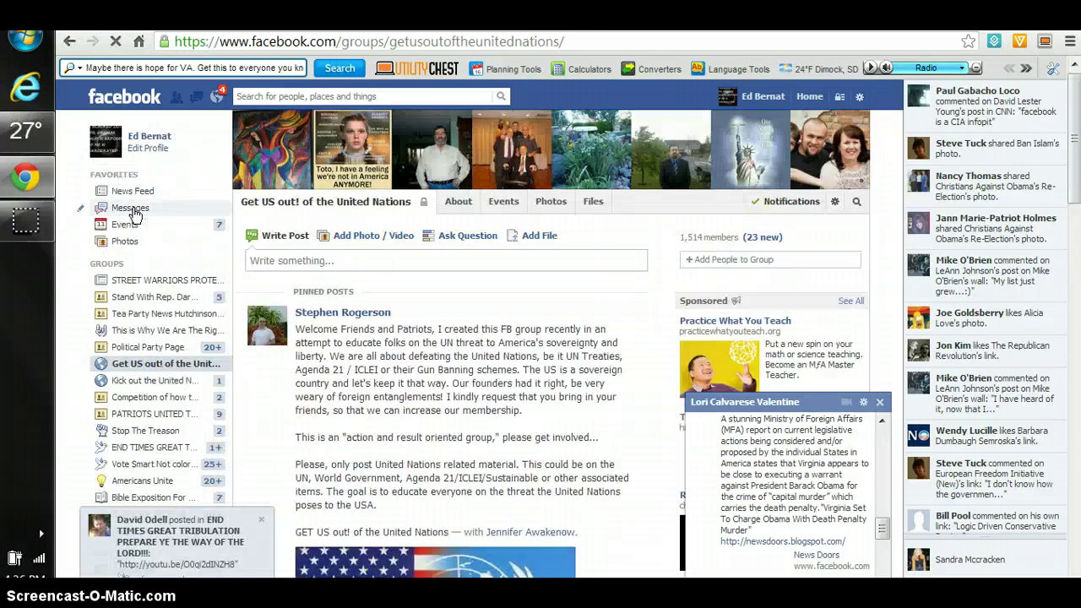
{"action": "left_click", "coordinate": [370, 263]}
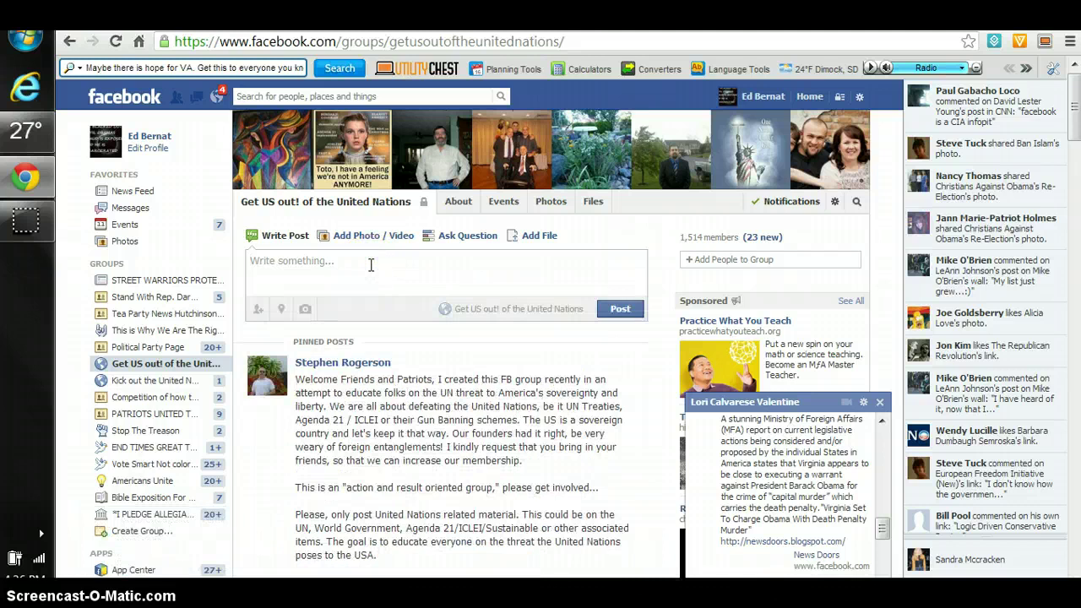
{"action": "right_click", "coordinate": [371, 267]}
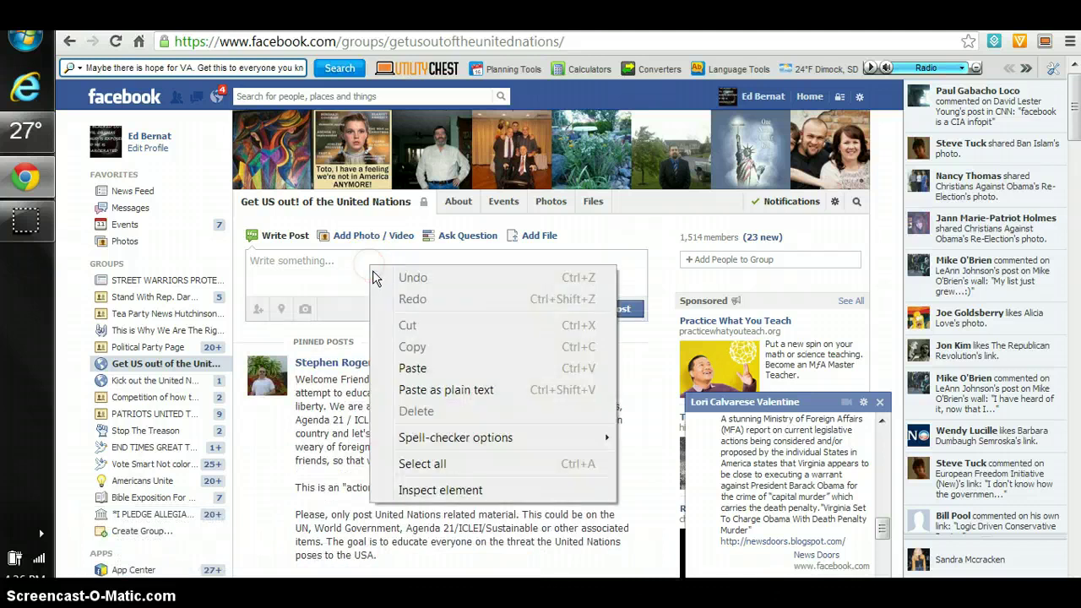
{"action": "left_click", "coordinate": [413, 368]}
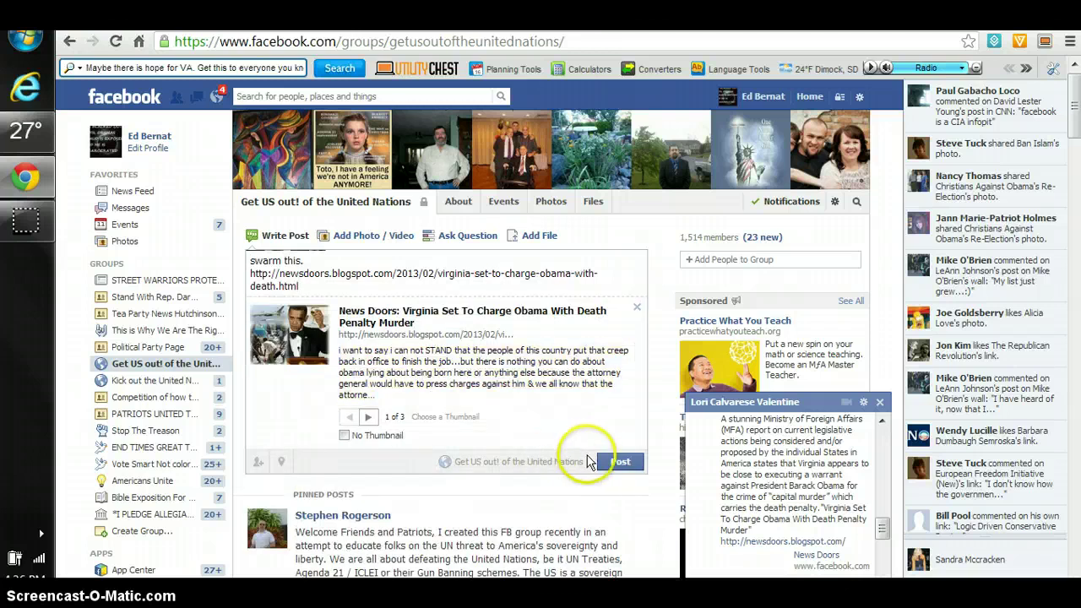
{"action": "left_click", "coordinate": [613, 463]}
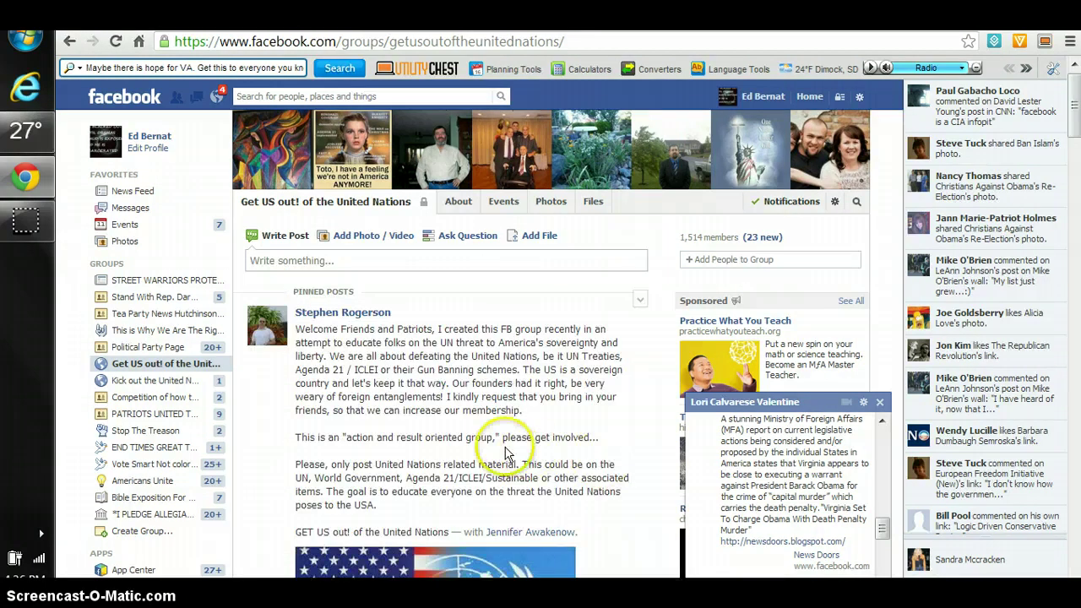
- Find a friend's conversation in Messages by first name and send the copied text and link as a reply
{"action": "left_click", "coordinate": [126, 211]}
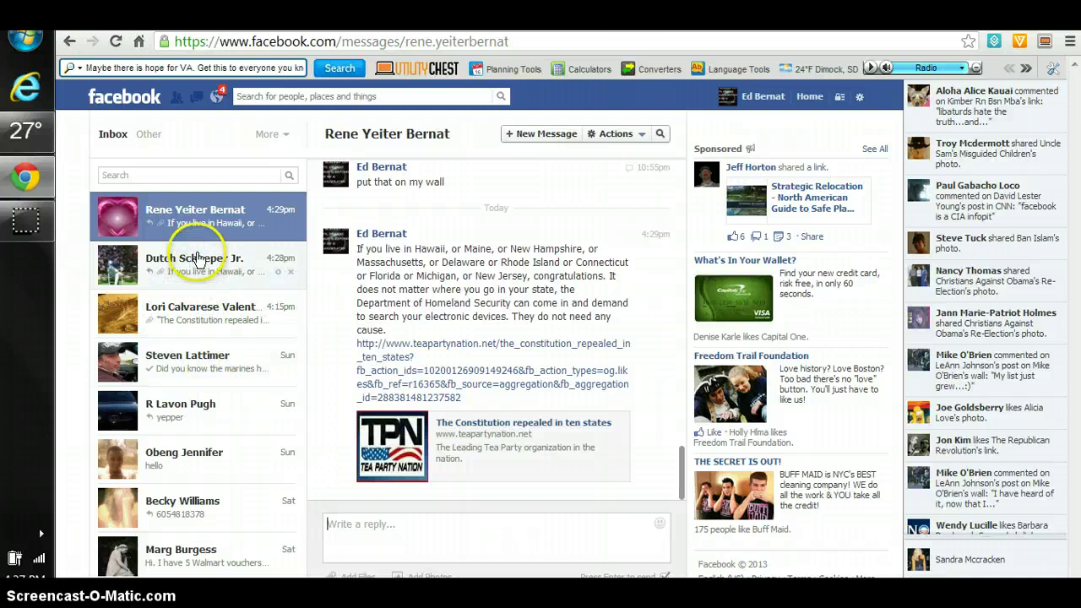
{"action": "left_click", "coordinate": [185, 177]}
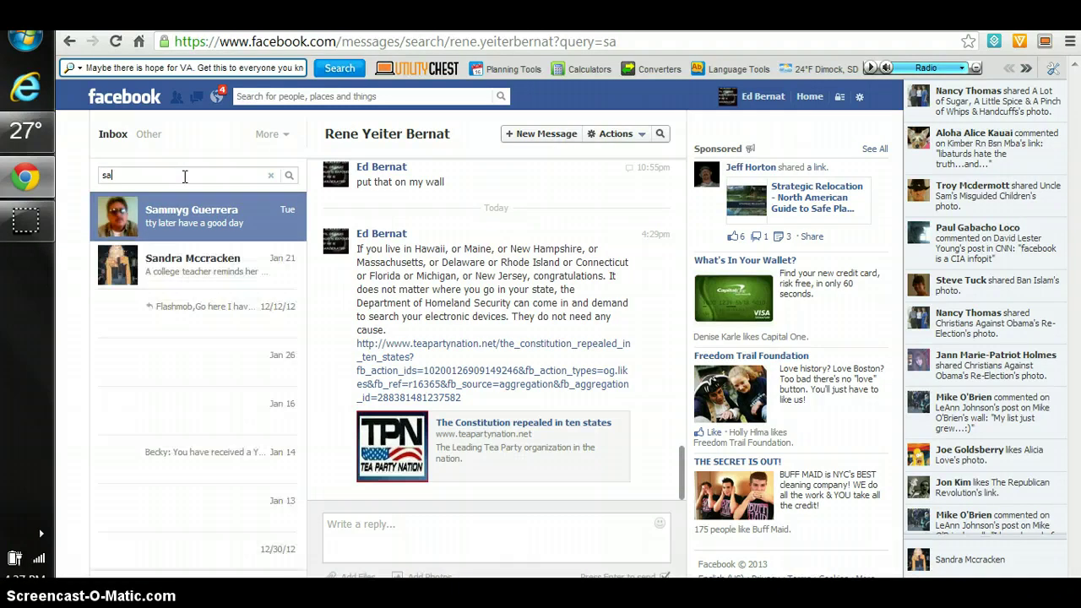
{"action": "type", "text": "nd"}
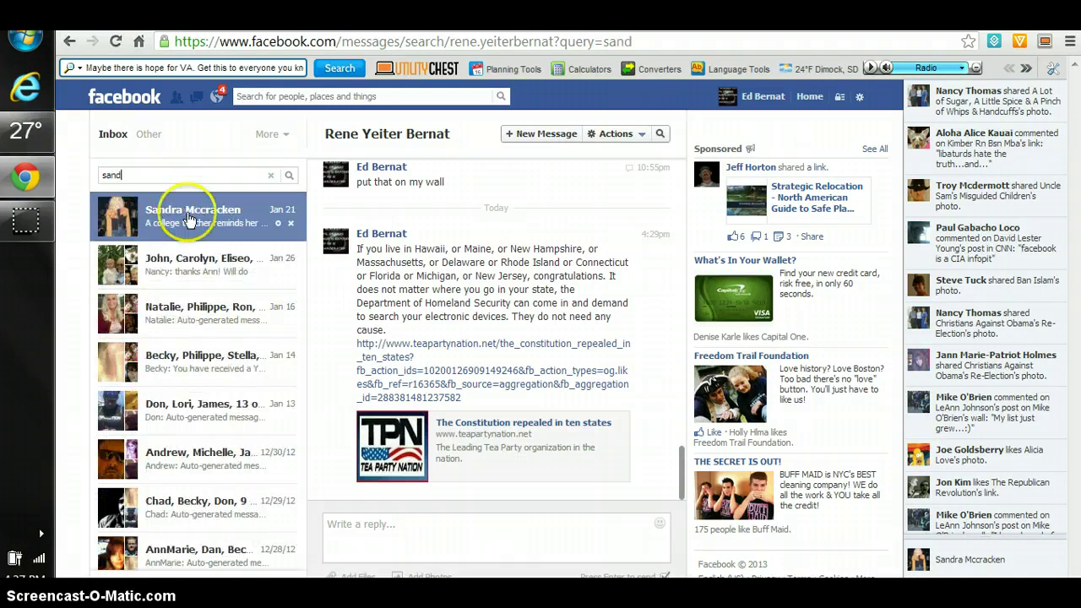
{"action": "left_click", "coordinate": [187, 219]}
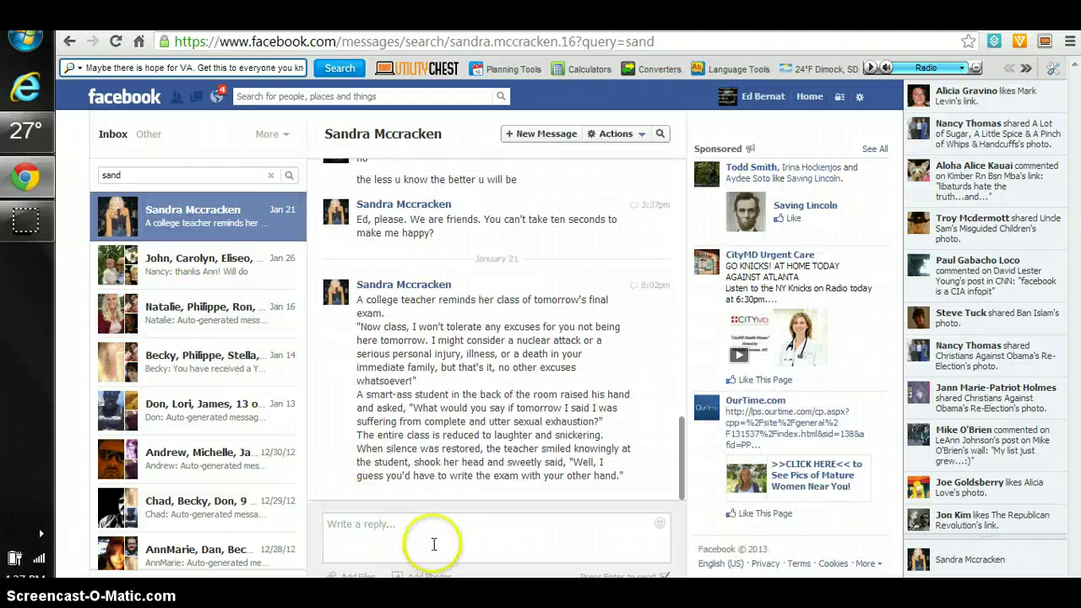
{"action": "right_click", "coordinate": [439, 534]}
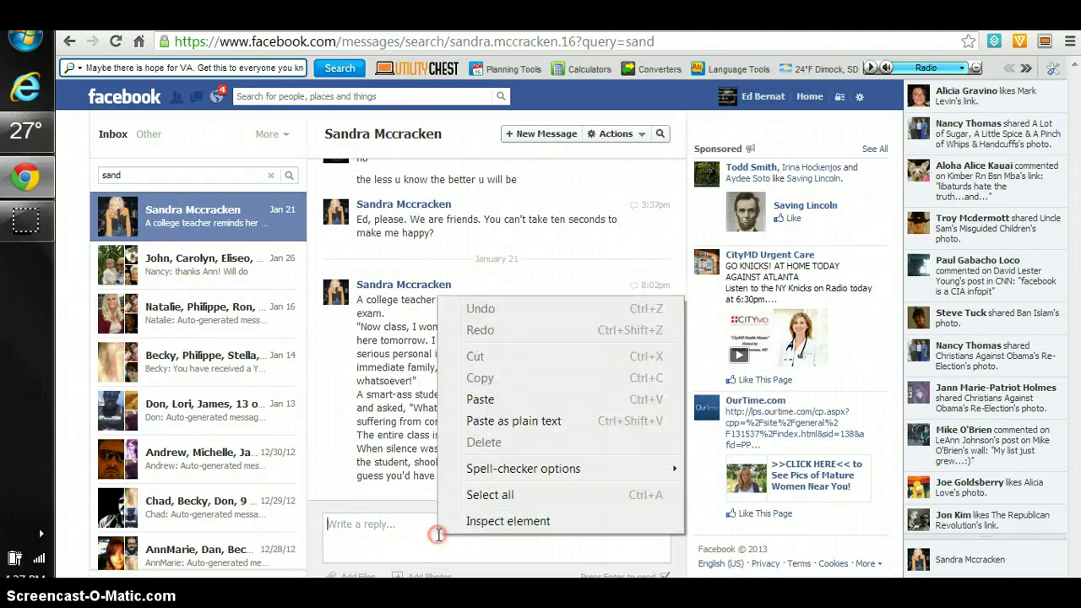
{"action": "left_click", "coordinate": [480, 400]}
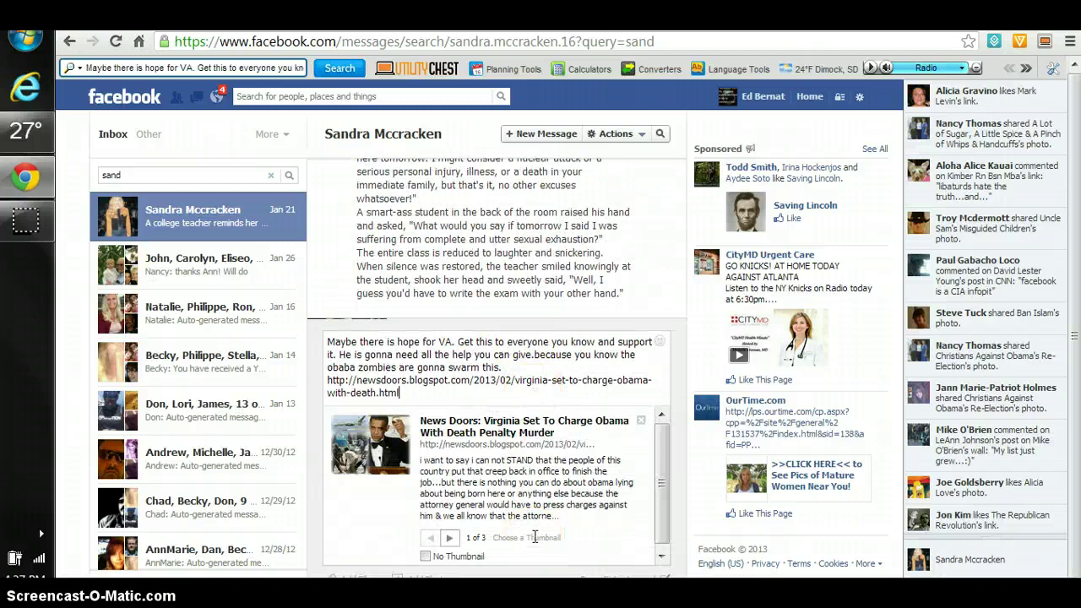
{"action": "key", "text": "Return"}
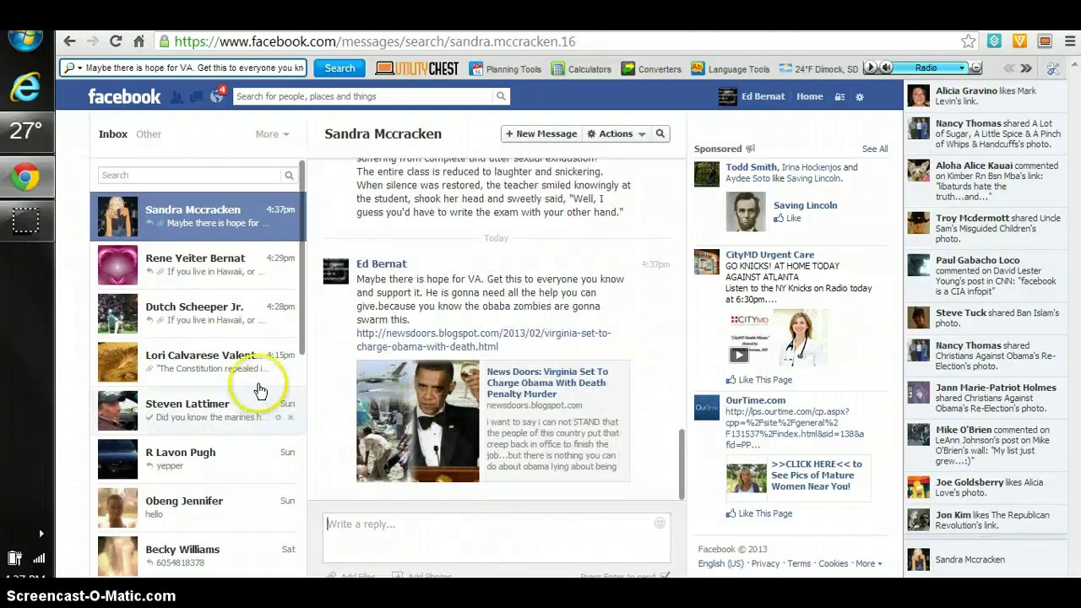
- Search the inbox for another contact by first name, open the first matching conversation and send the copied text and link
{"action": "left_click", "coordinate": [229, 347]}
{"action": "left_click", "coordinate": [135, 176]}
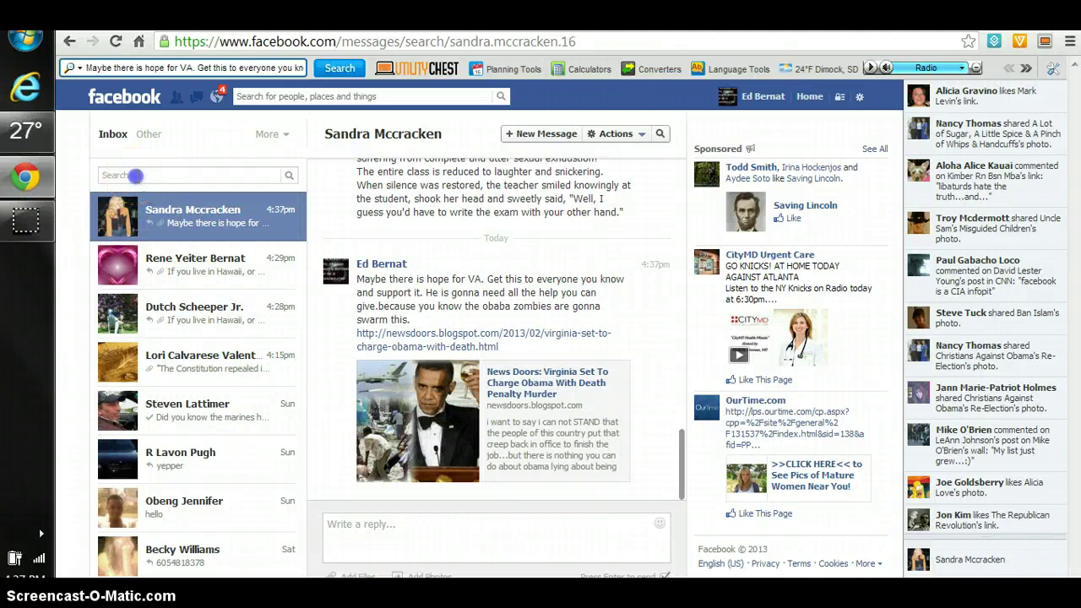
{"action": "type", "text": "mik"}
{"action": "left_click", "coordinate": [152, 238]}
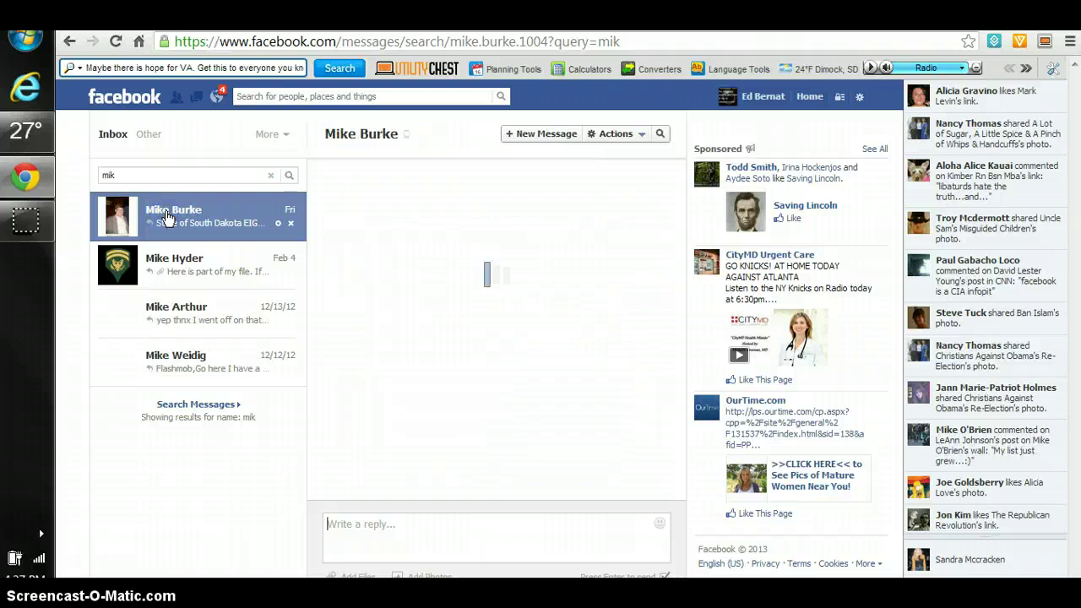
{"action": "left_click", "coordinate": [168, 218]}
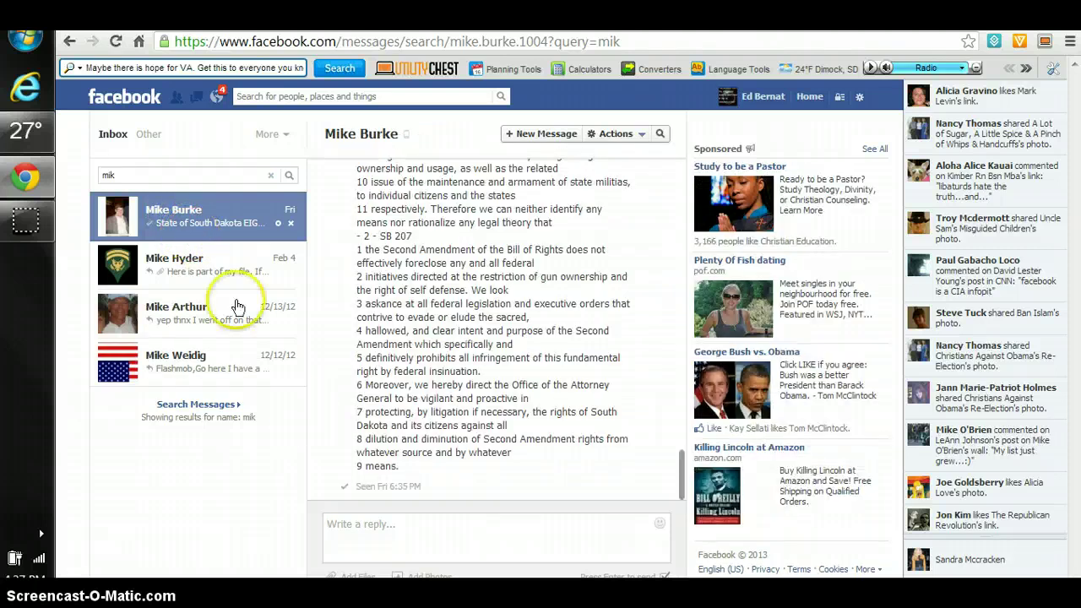
{"action": "left_click", "coordinate": [451, 541]}
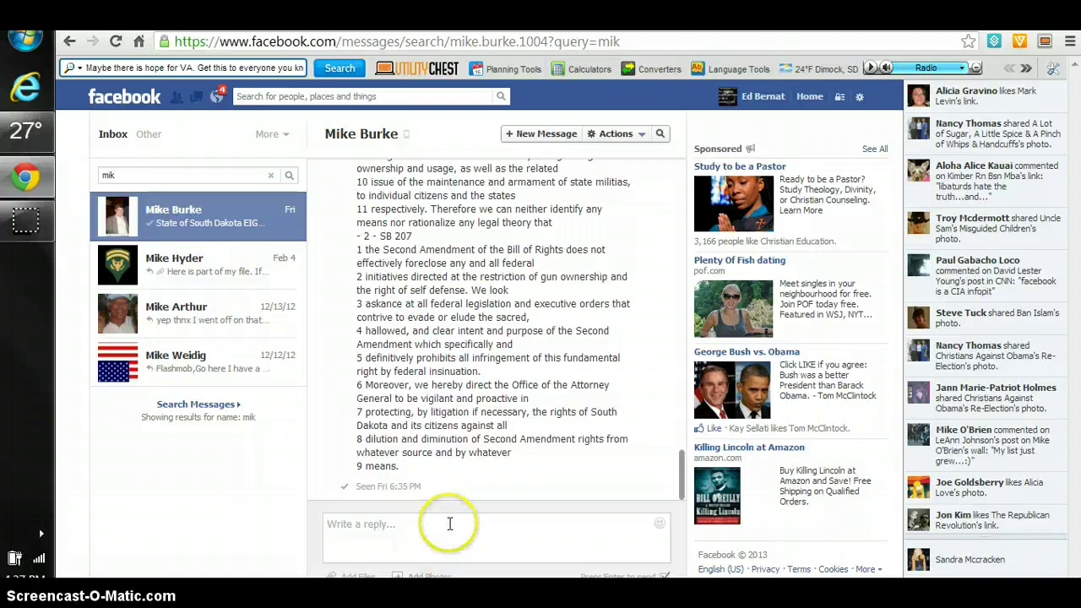
{"action": "right_click", "coordinate": [449, 524]}
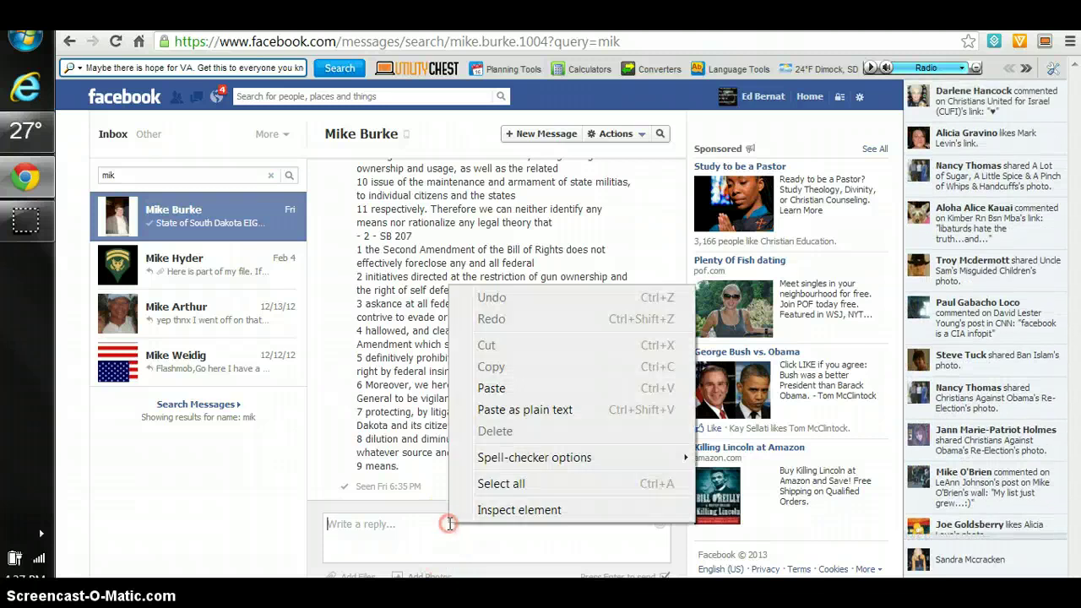
{"action": "left_click", "coordinate": [490, 388]}
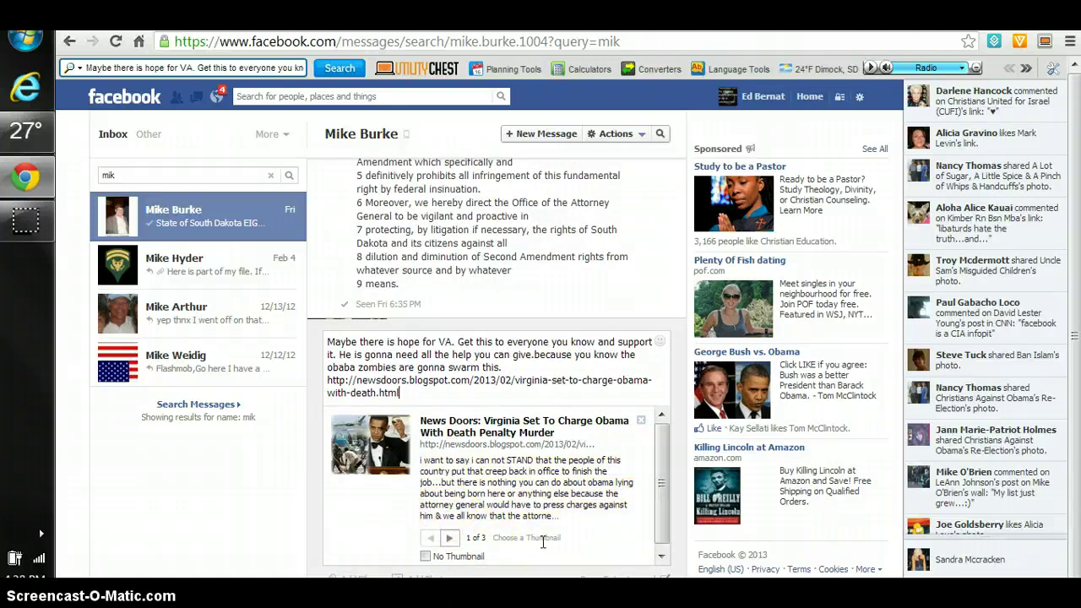
{"action": "key", "text": "Return"}
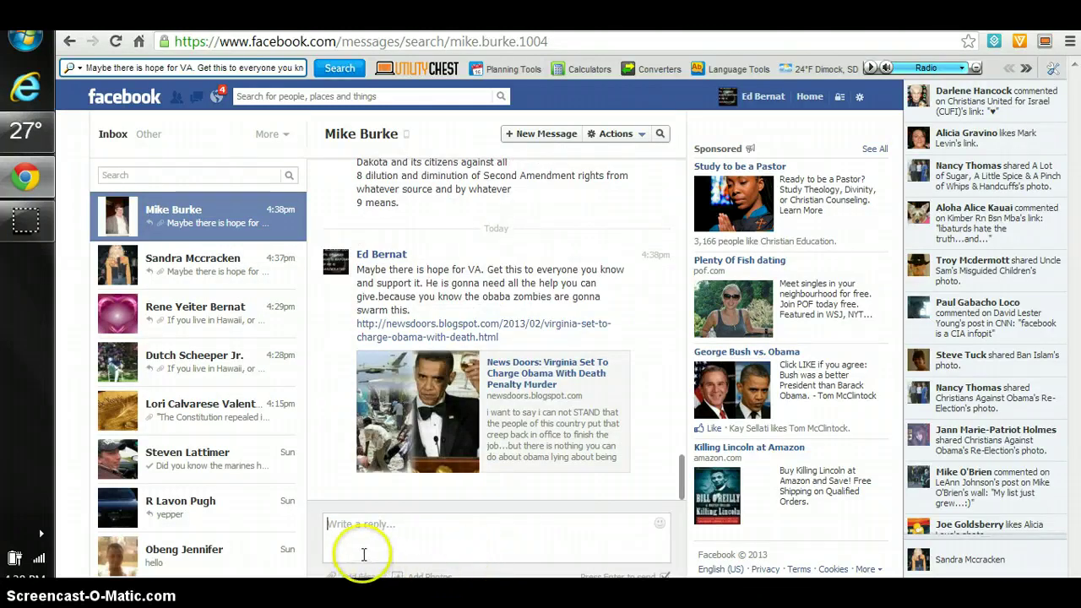
- Reopen the first recipient's conversation, return to the home page and open the complete friends list
{"action": "left_click", "coordinate": [172, 269]}
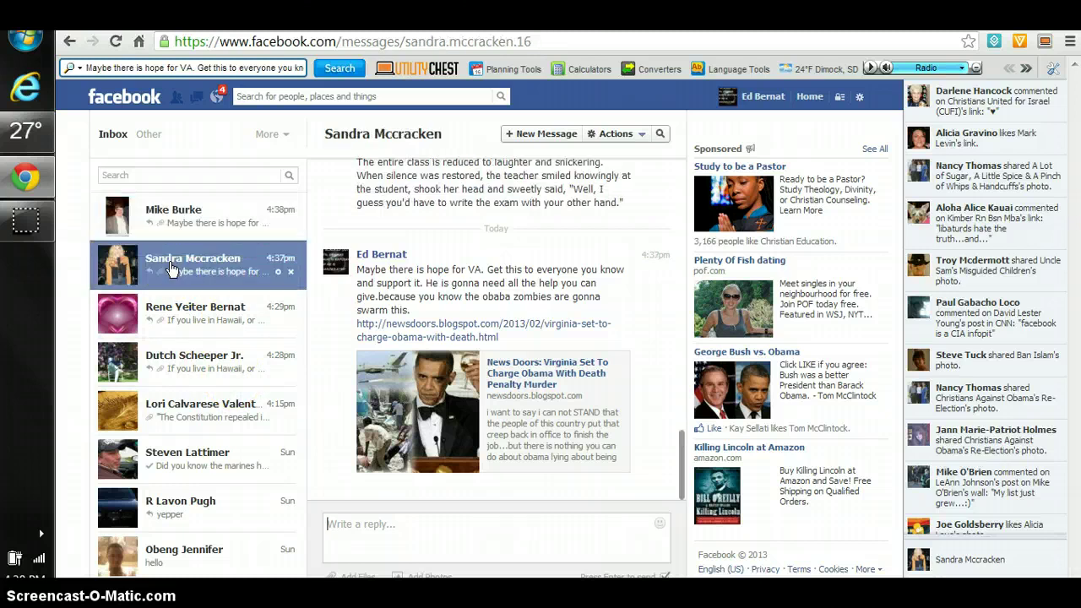
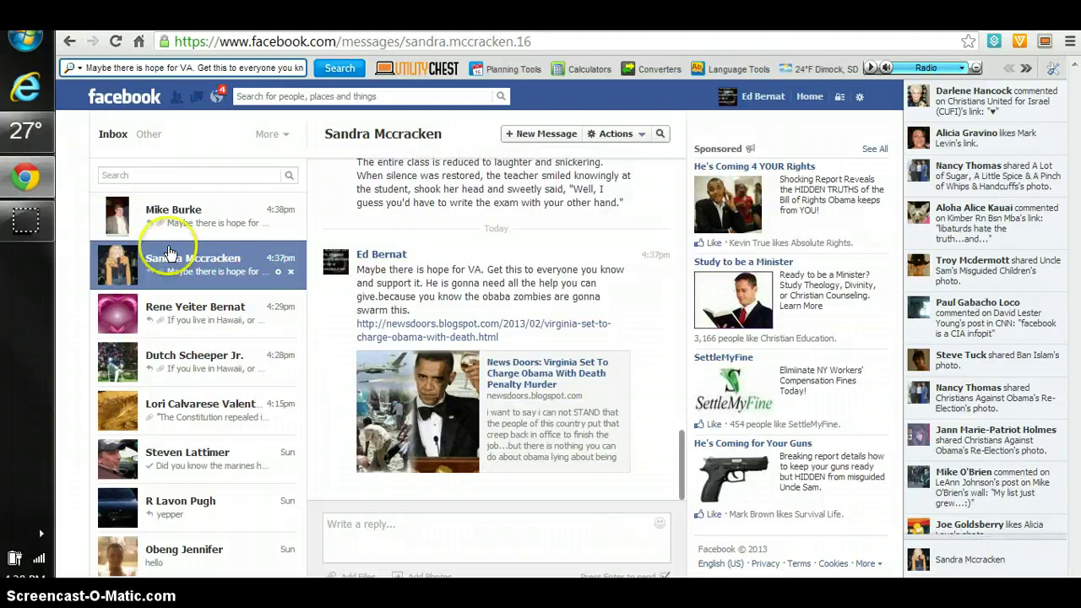
{"action": "left_click", "coordinate": [123, 105]}
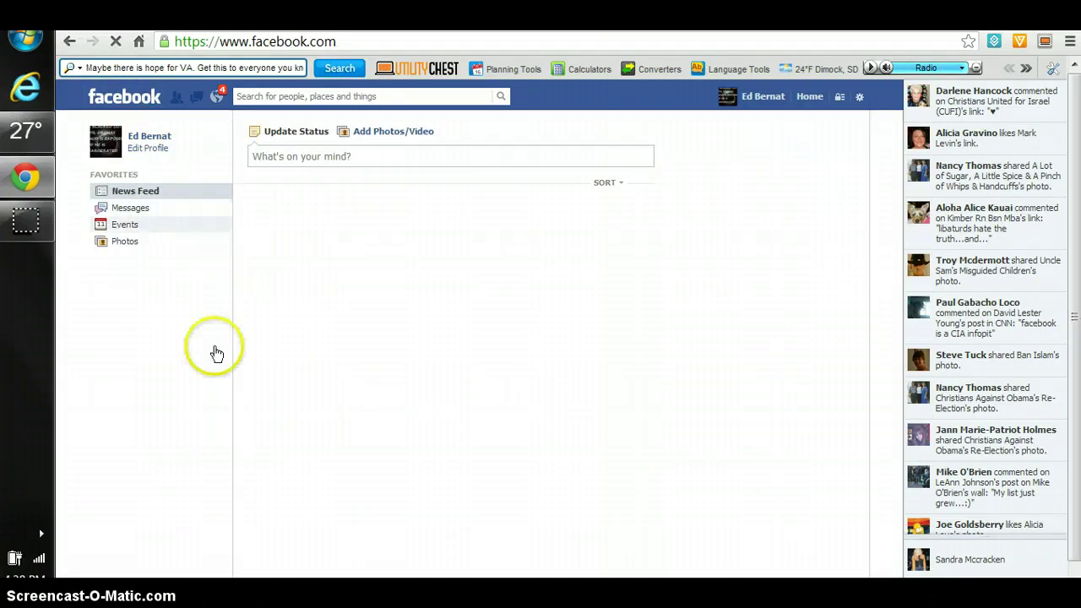
{"action": "scroll", "coordinate": [186, 390], "scroll_direction": "down", "scroll_amount": 2}
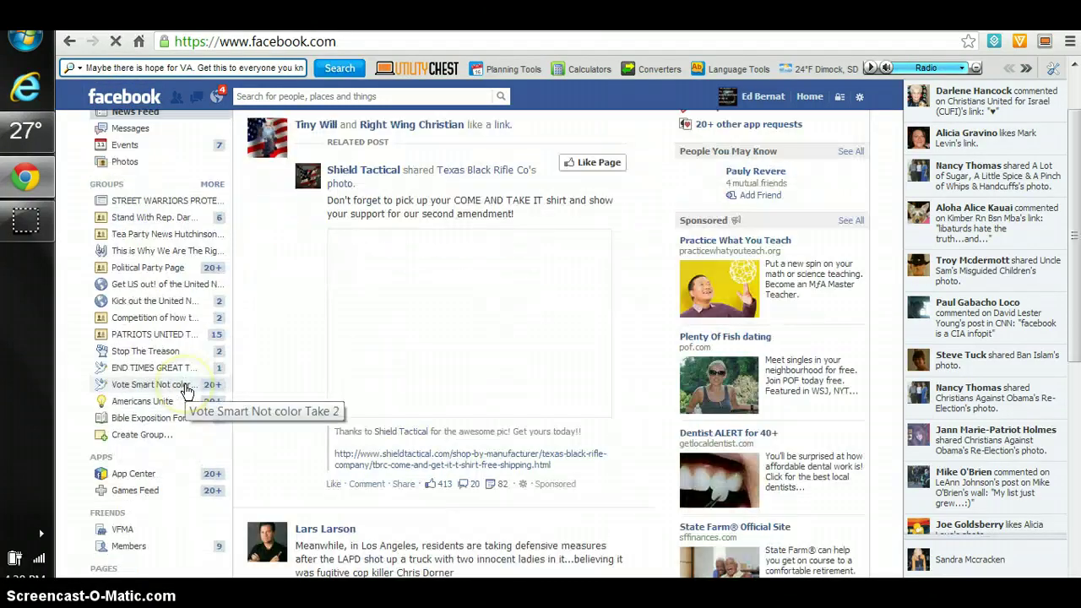
{"action": "scroll", "coordinate": [187, 392], "scroll_direction": "down", "scroll_amount": 2}
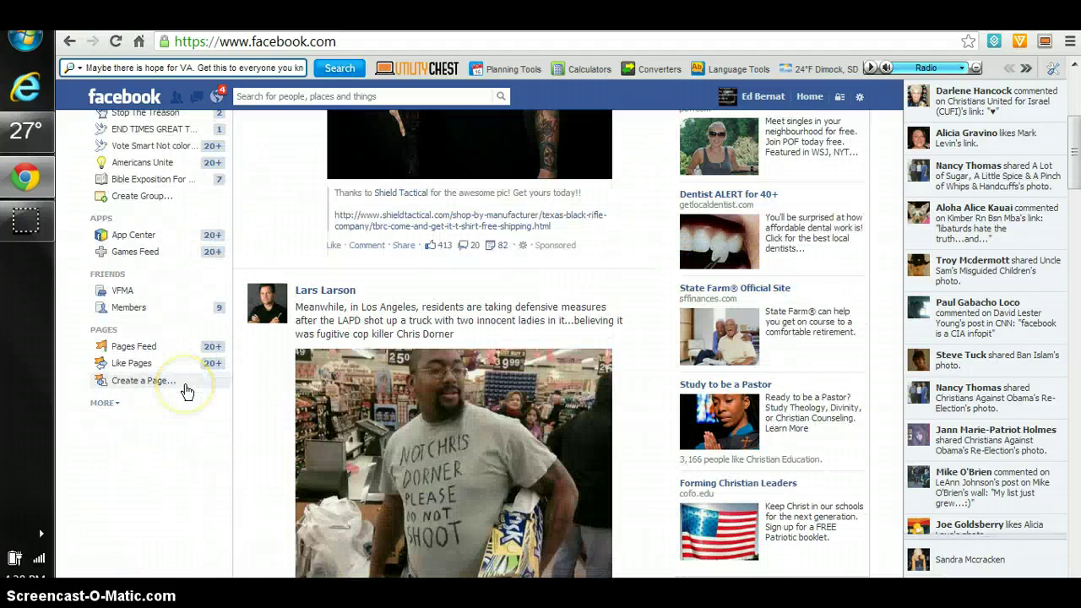
{"action": "scroll", "coordinate": [165, 392], "scroll_direction": "up", "scroll_amount": 3}
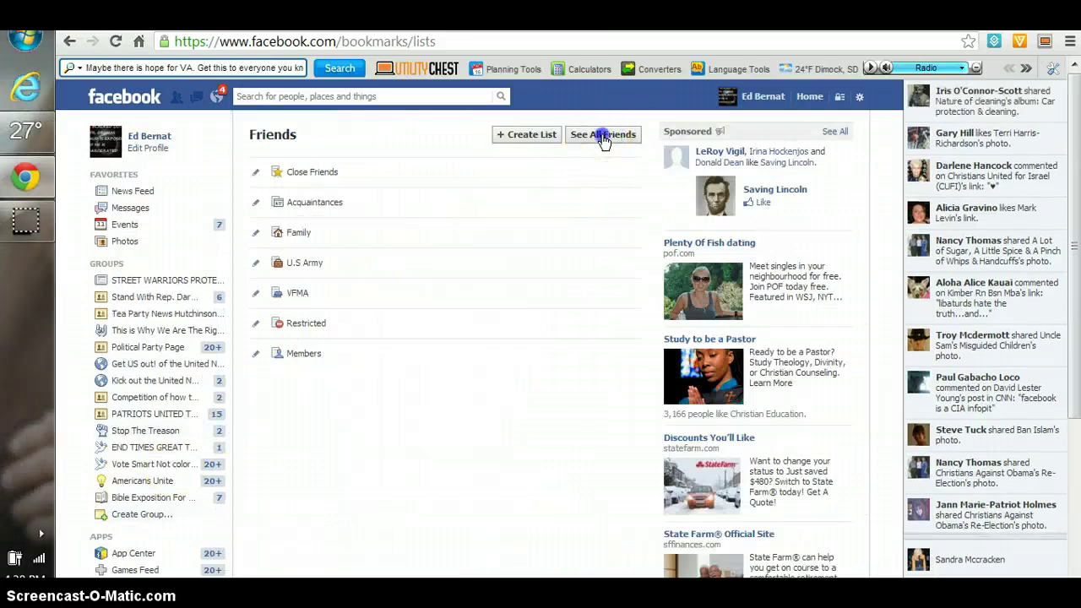
{"action": "left_click", "coordinate": [604, 140]}
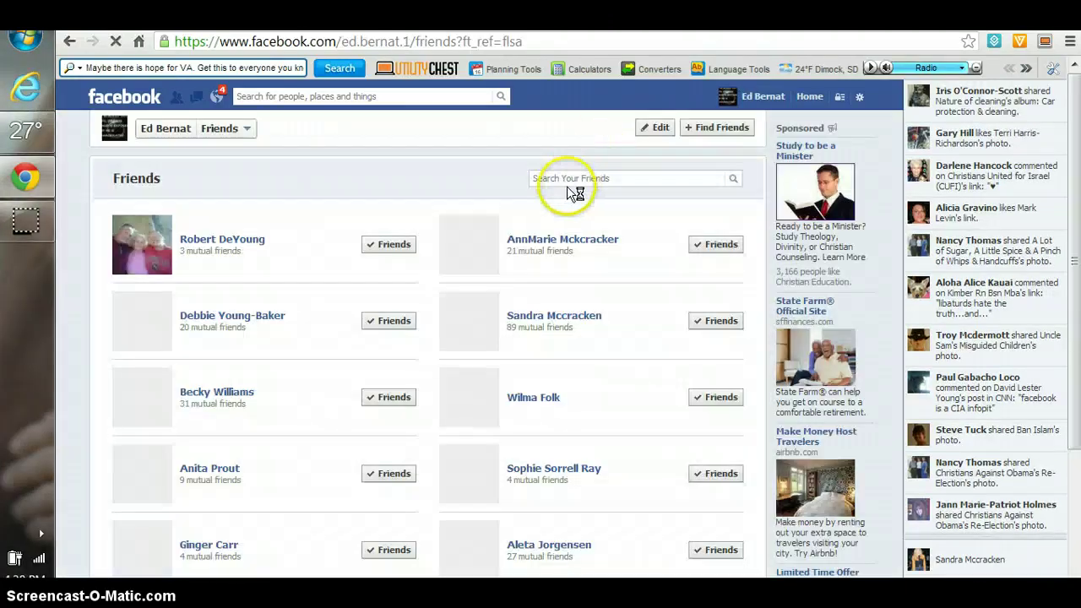
- Search the friends list for the first message recipient by first name and open that friend's profile
{"action": "left_click", "coordinate": [636, 178]}
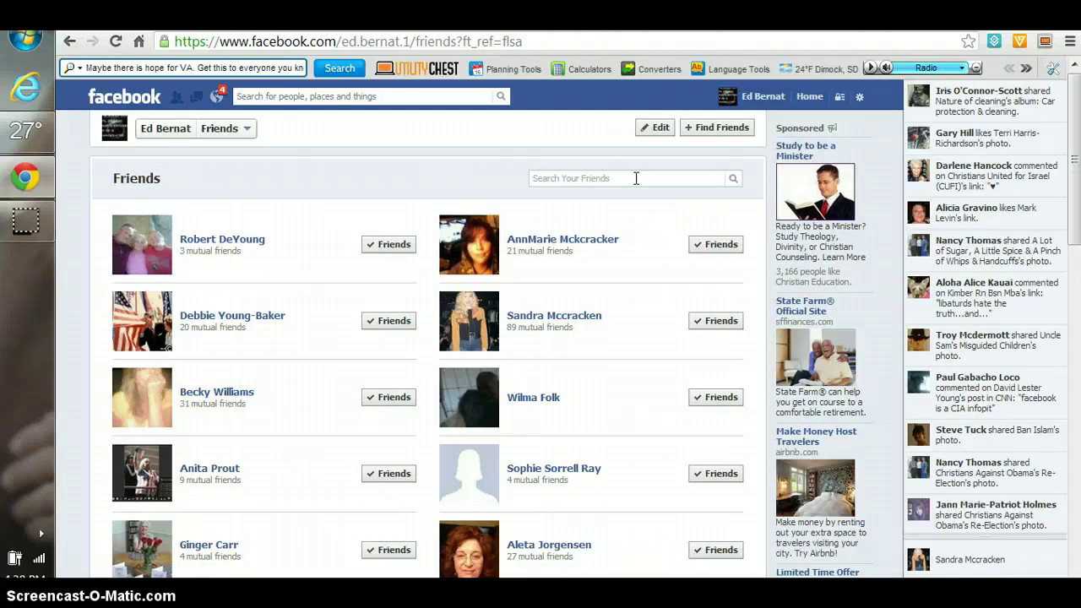
{"action": "type", "text": "sa"}
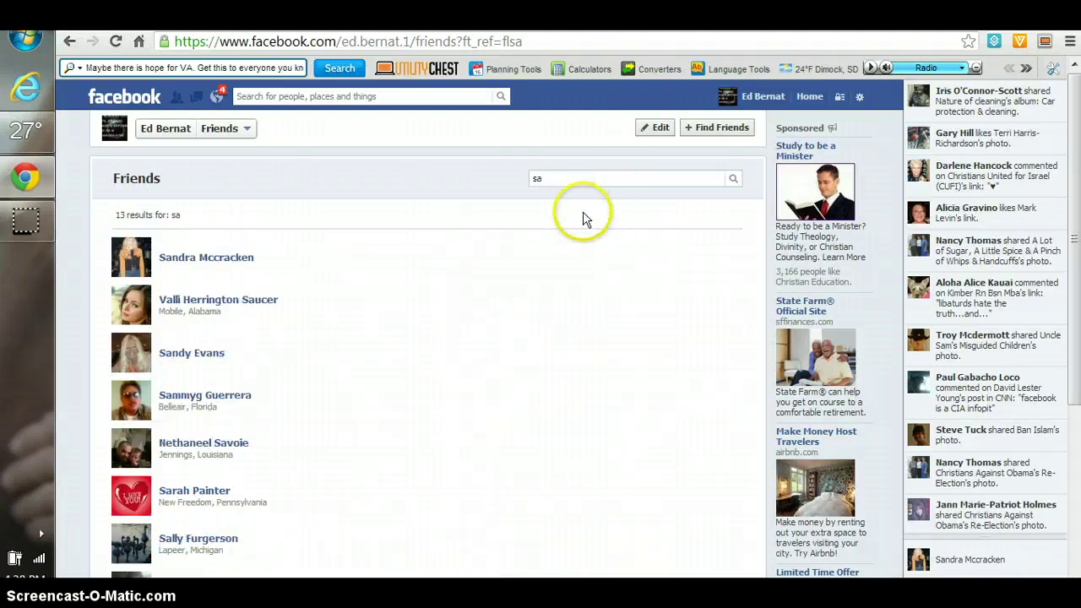
{"action": "left_click", "coordinate": [235, 265]}
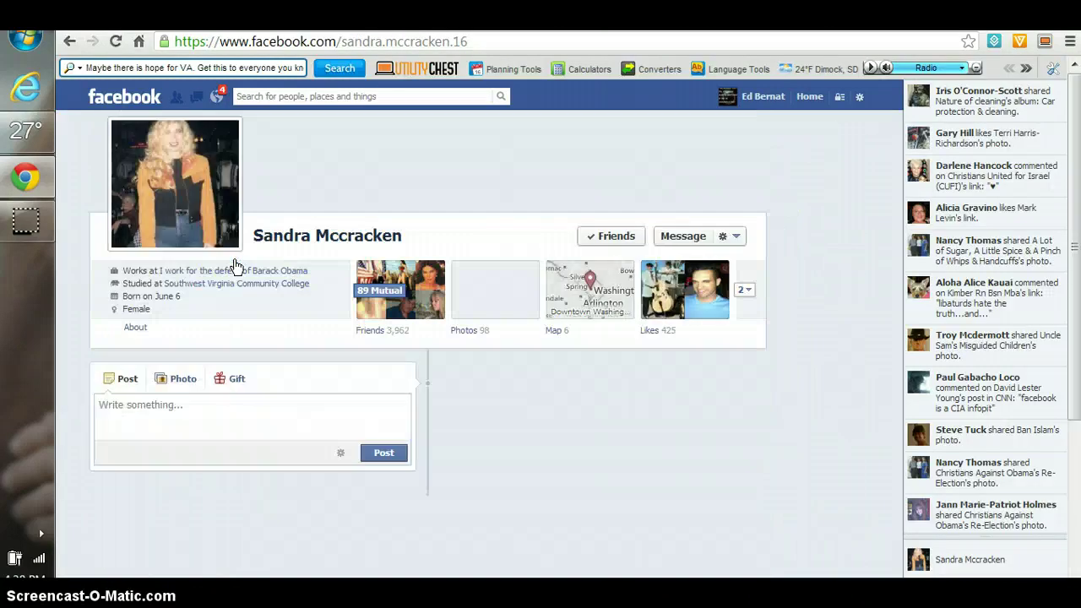
- Publish the copied text and link as a post on the friend's timeline
{"action": "right_click", "coordinate": [233, 406]}
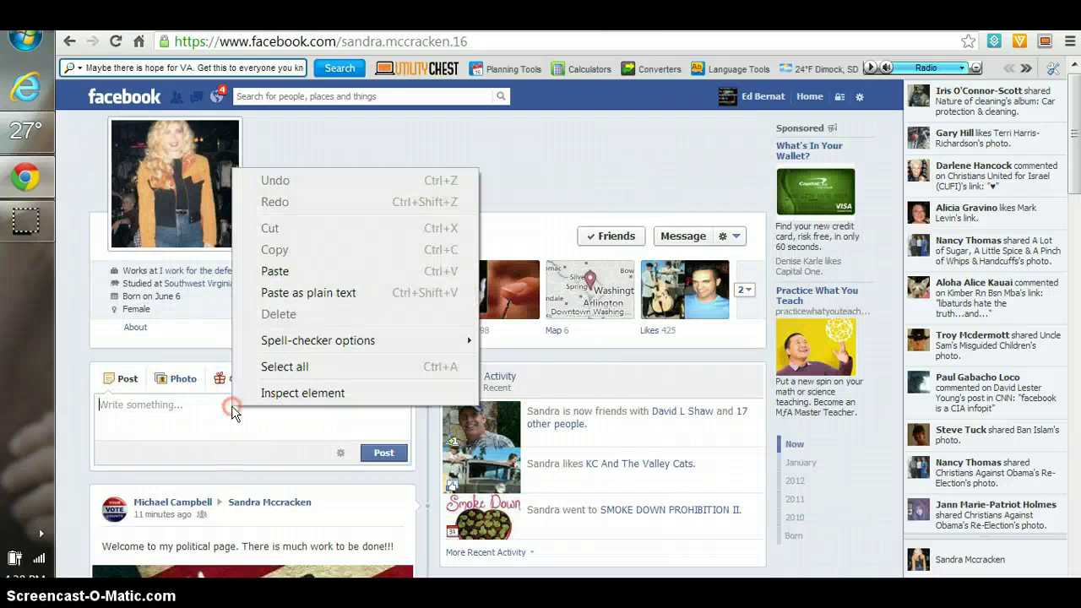
{"action": "left_click", "coordinate": [291, 270]}
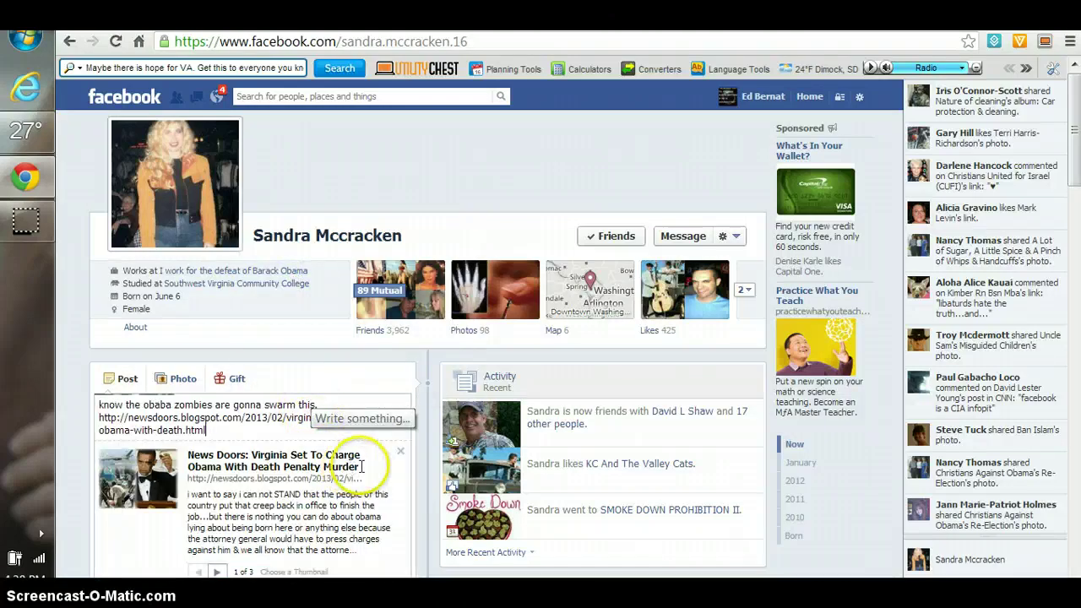
{"action": "scroll", "coordinate": [371, 469], "scroll_direction": "down", "scroll_amount": 3}
{"action": "left_click", "coordinate": [385, 380]}
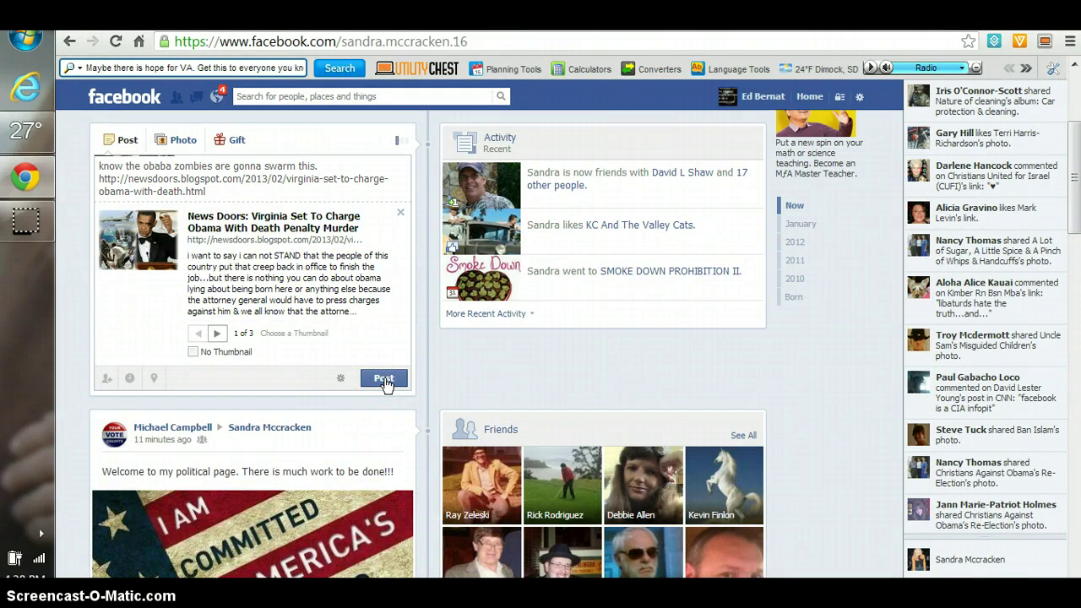
- Submit the composed post with the blog link preview to the current friend's timeline
{"action": "left_click", "coordinate": [380, 384]}
{"action": "scroll", "coordinate": [337, 362], "scroll_direction": "up", "scroll_amount": 3}
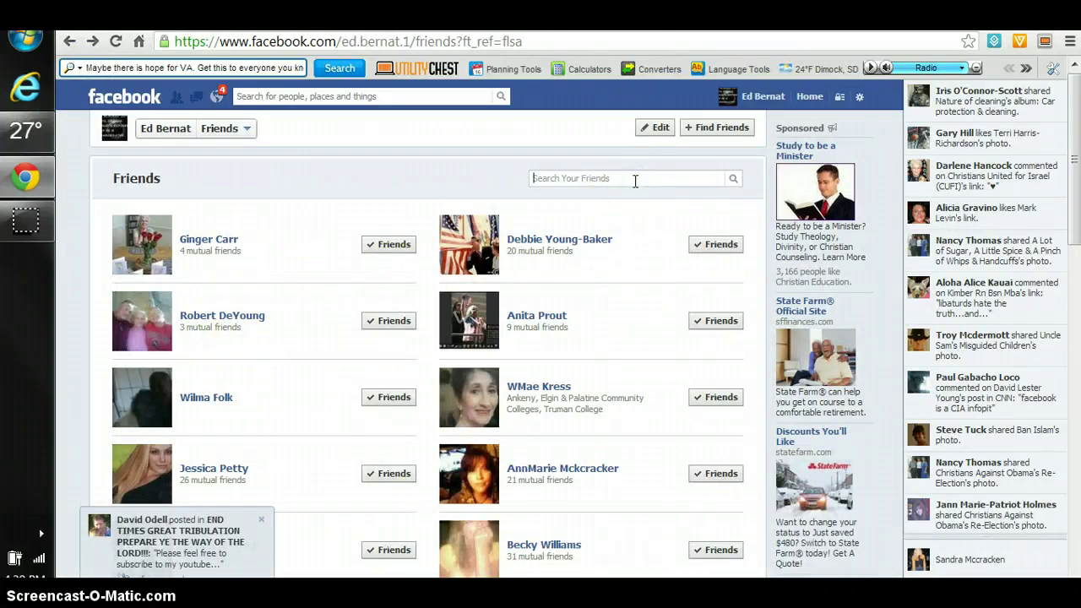
- Search the friends list for "di" and open the profile of the first matching friend
{"action": "left_click", "coordinate": [635, 181]}
{"action": "type", "text": "di"}
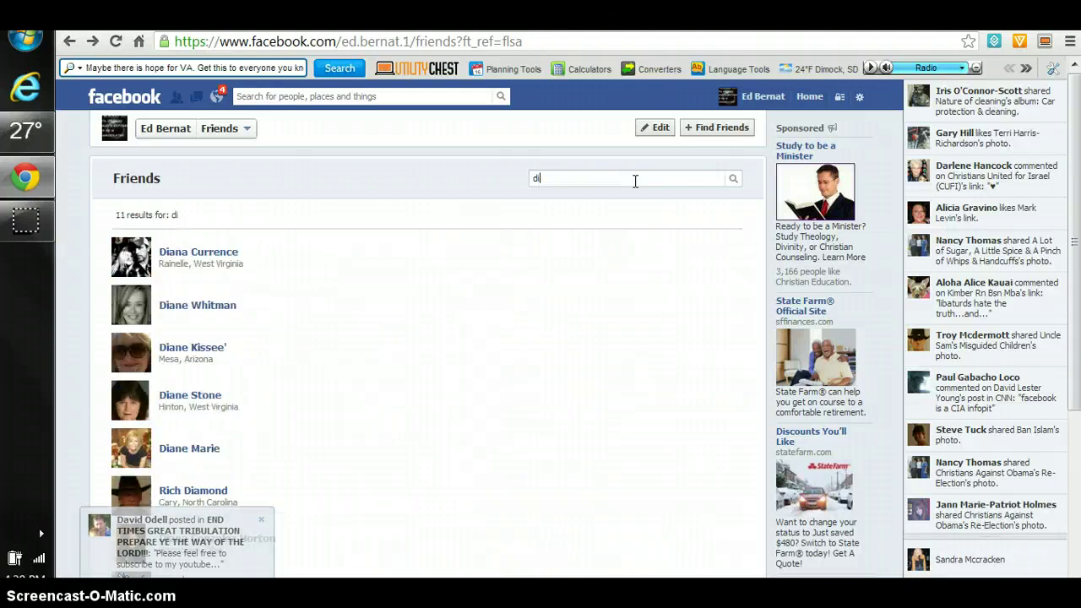
{"action": "left_click", "coordinate": [202, 255]}
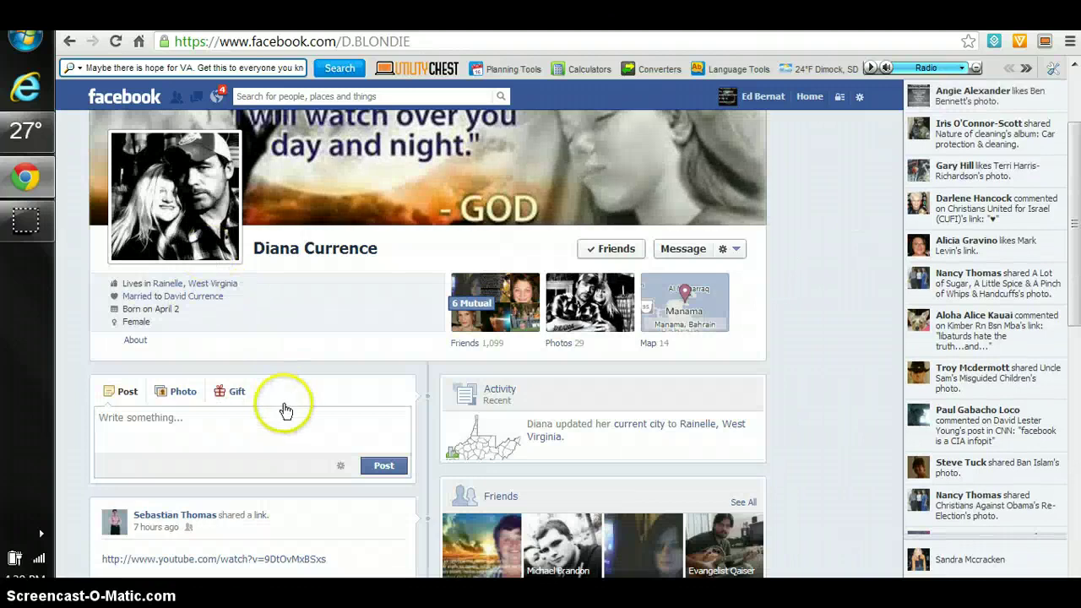
- Paste the copied text and blog link into this second friend's timeline composer and publish the post
{"action": "right_click", "coordinate": [228, 418]}
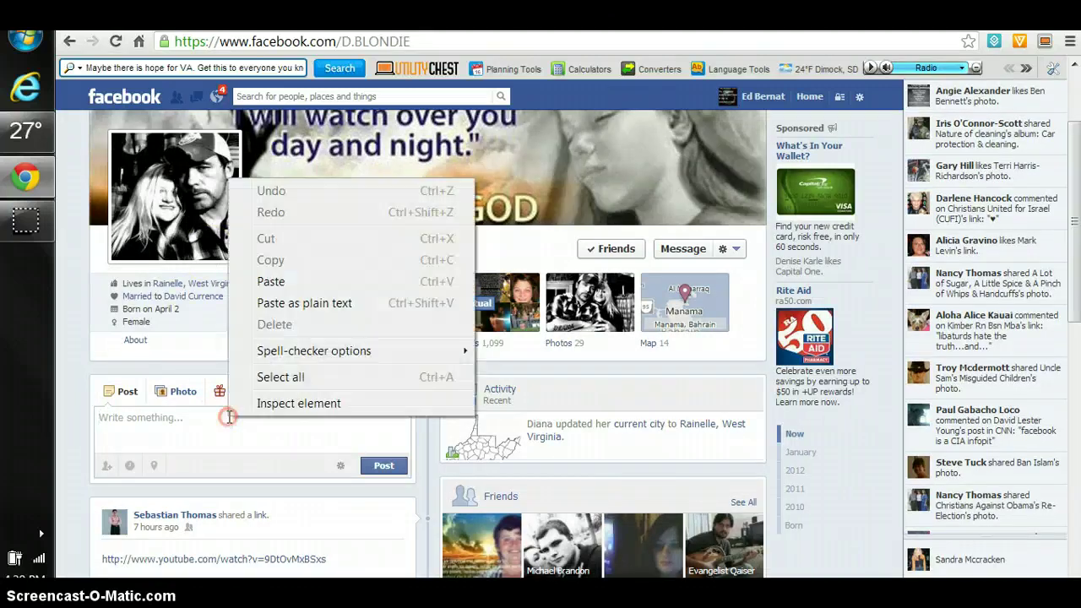
{"action": "left_click", "coordinate": [272, 282]}
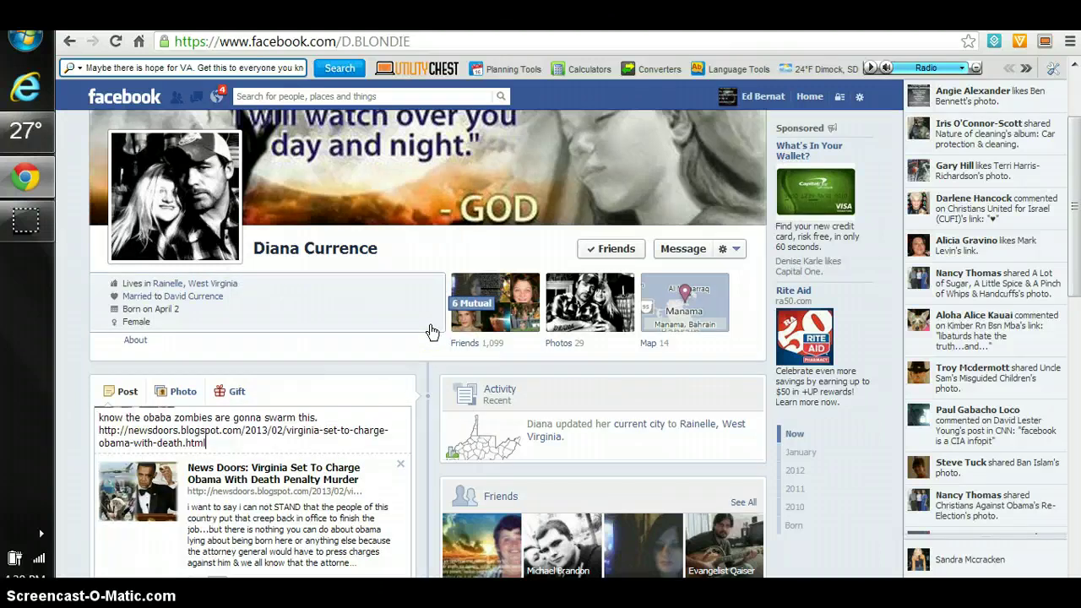
{"action": "scroll", "coordinate": [367, 523], "scroll_direction": "down", "scroll_amount": 4}
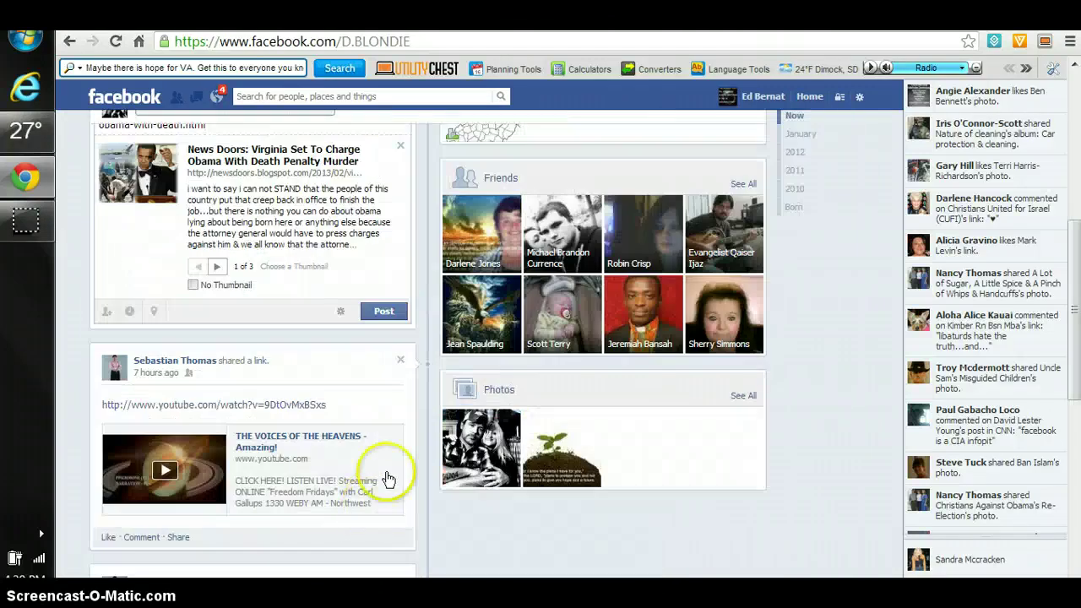
{"action": "left_click", "coordinate": [382, 312]}
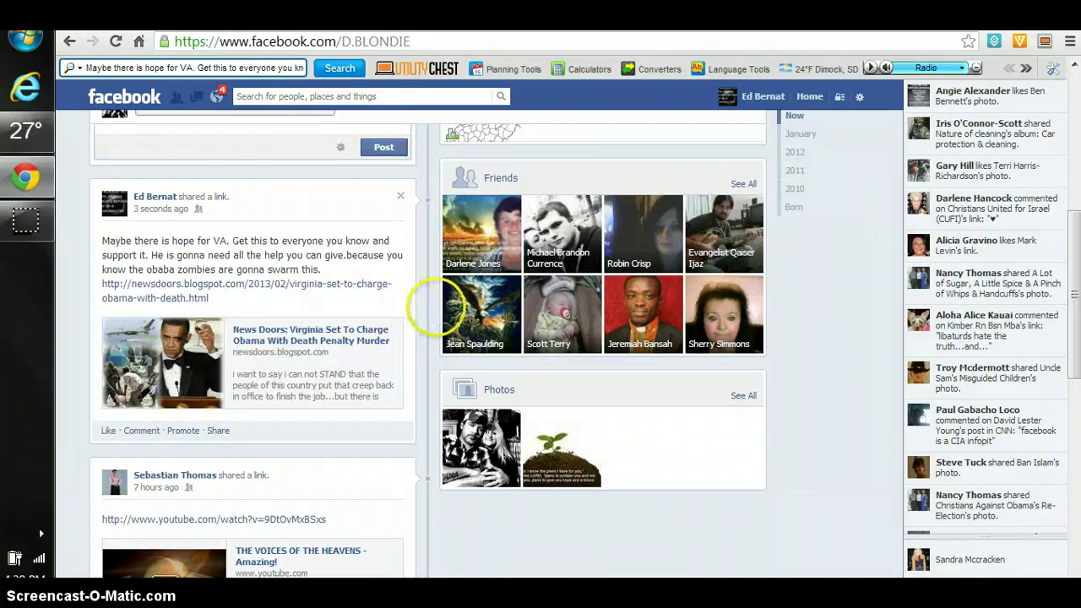
- Return to the friends list, search it for "ro" and open the profile of the matching friend from West Virginia
{"action": "left_click", "coordinate": [67, 42]}
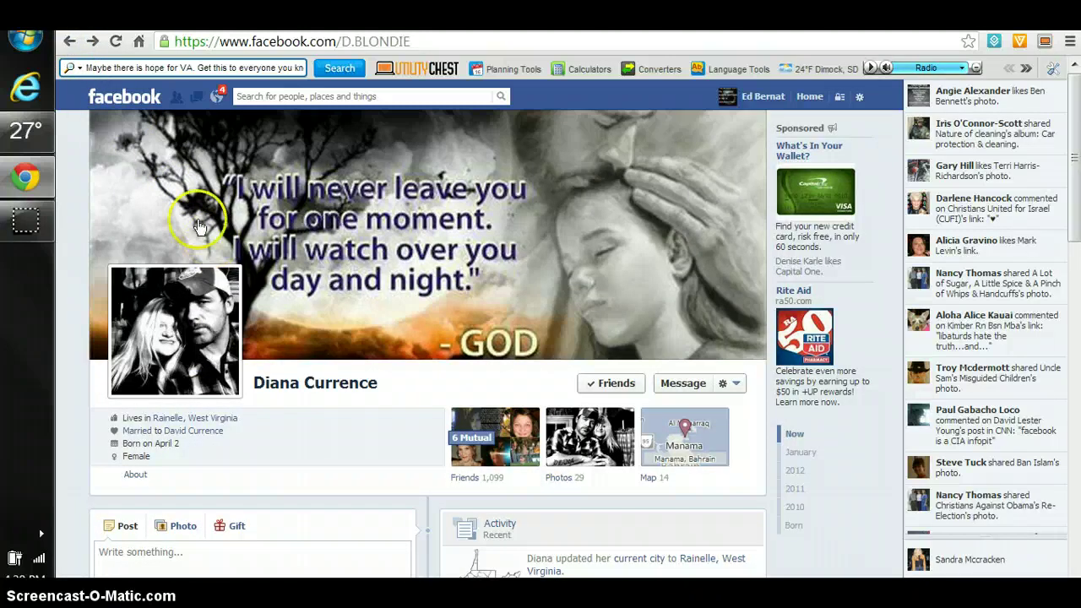
{"action": "left_click", "coordinate": [67, 44]}
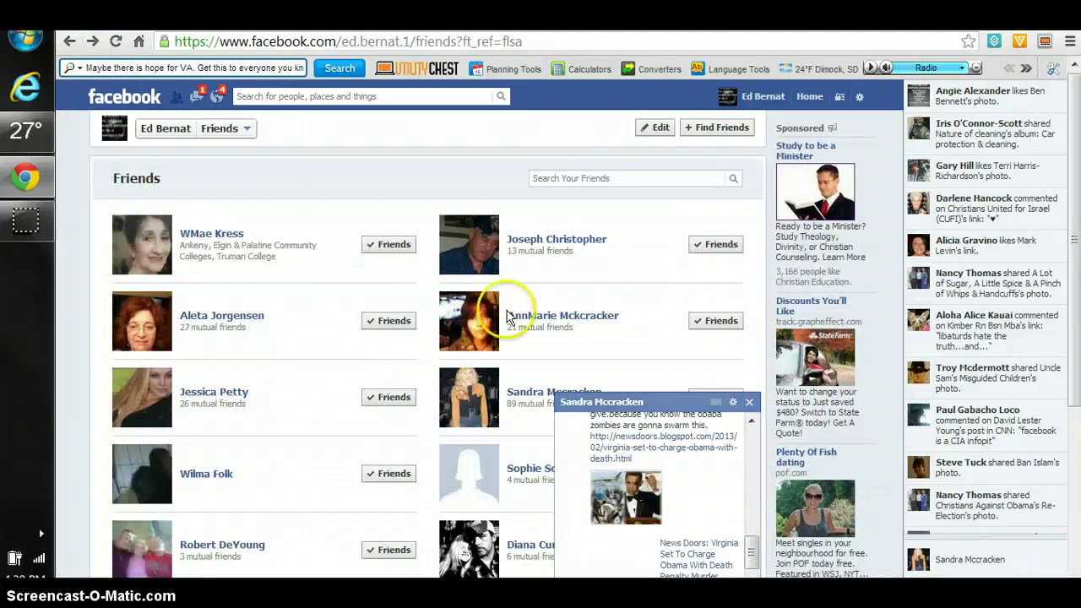
{"action": "left_click", "coordinate": [633, 178]}
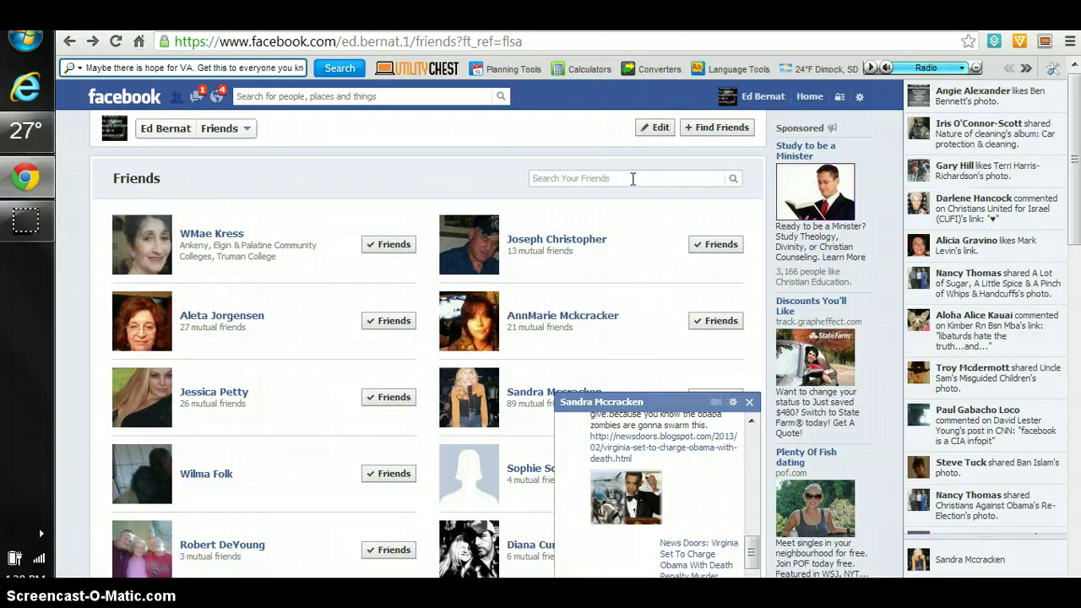
{"action": "type", "text": "r"}
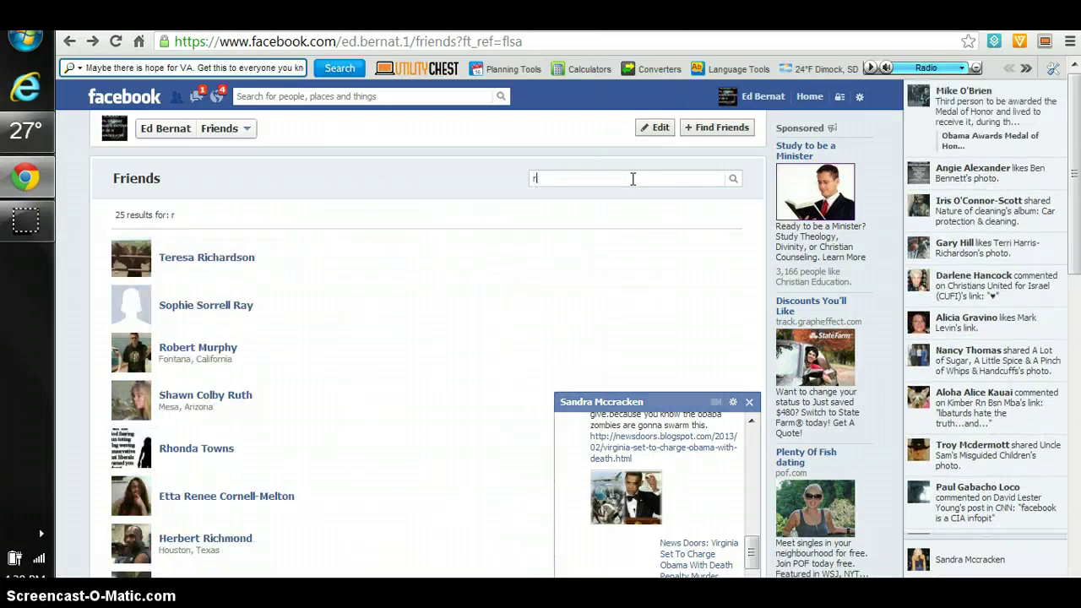
{"action": "type", "text": "o"}
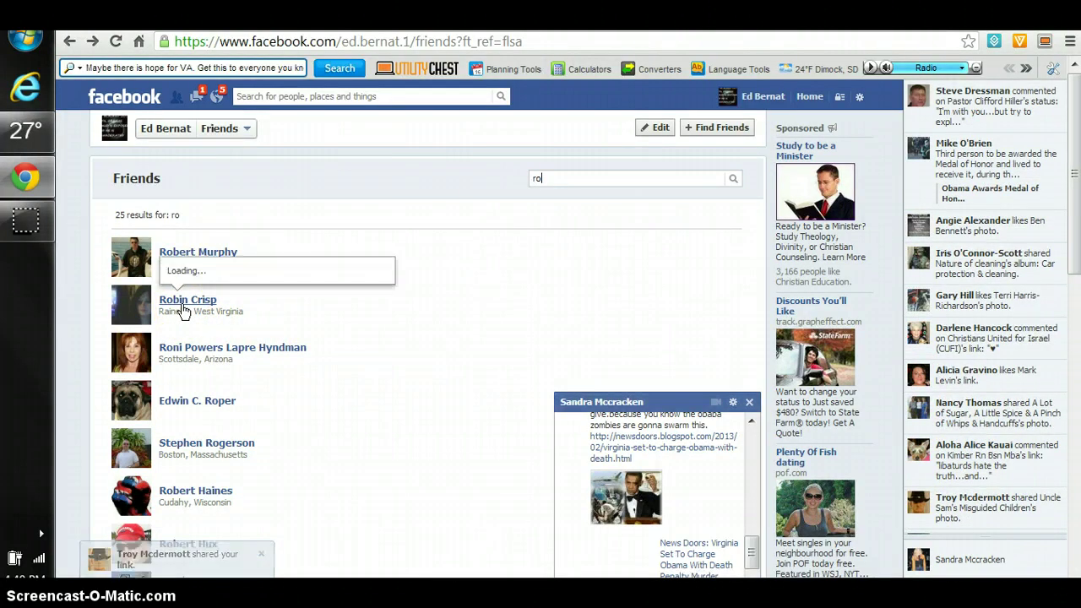
{"action": "left_click", "coordinate": [182, 305]}
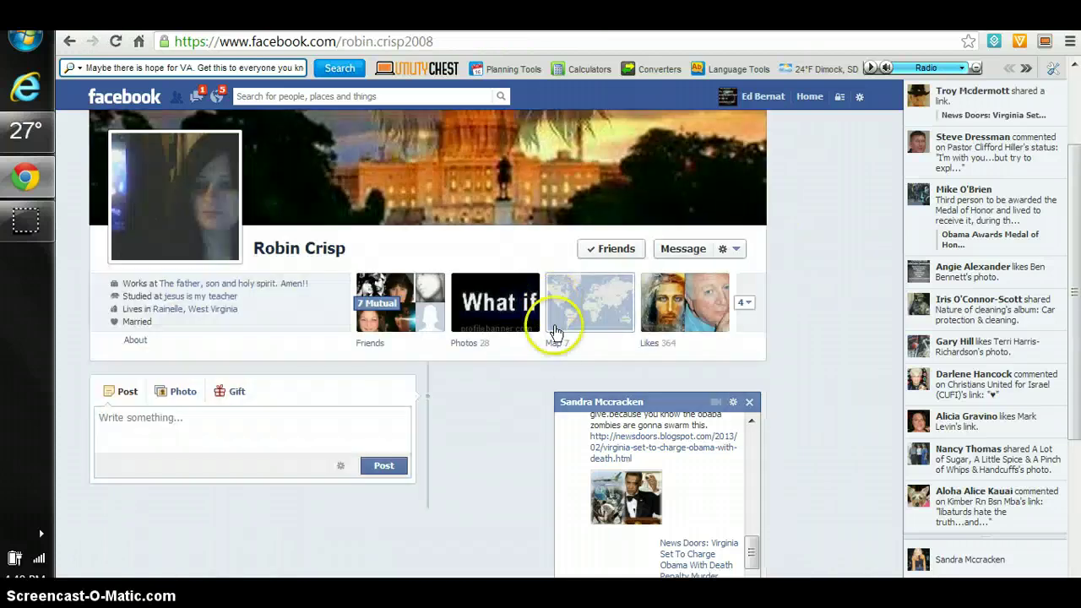
- Paste the copied text and blog link on the third friend's timeline, stay on the page and publish the post
{"action": "right_click", "coordinate": [203, 422]}
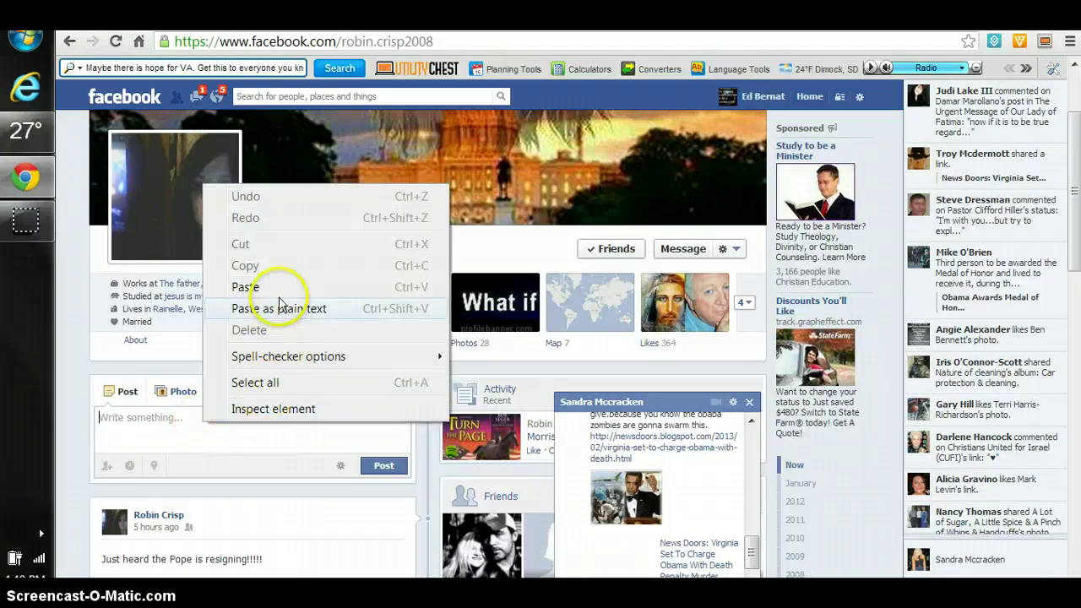
{"action": "left_click", "coordinate": [245, 287]}
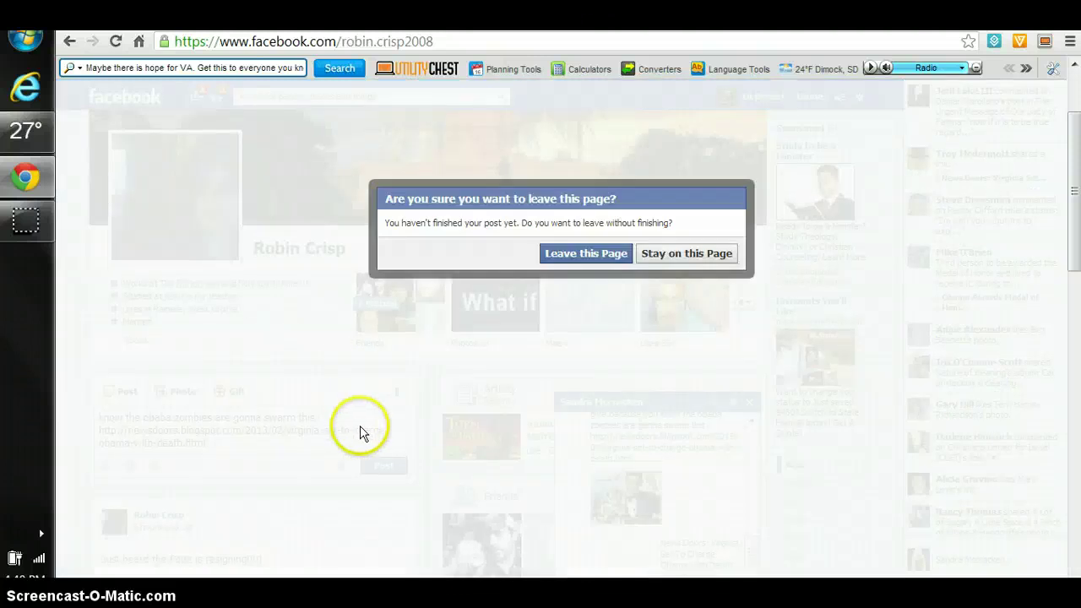
{"action": "left_click", "coordinate": [688, 260]}
{"action": "scroll", "coordinate": [362, 406], "scroll_direction": "down", "scroll_amount": 2}
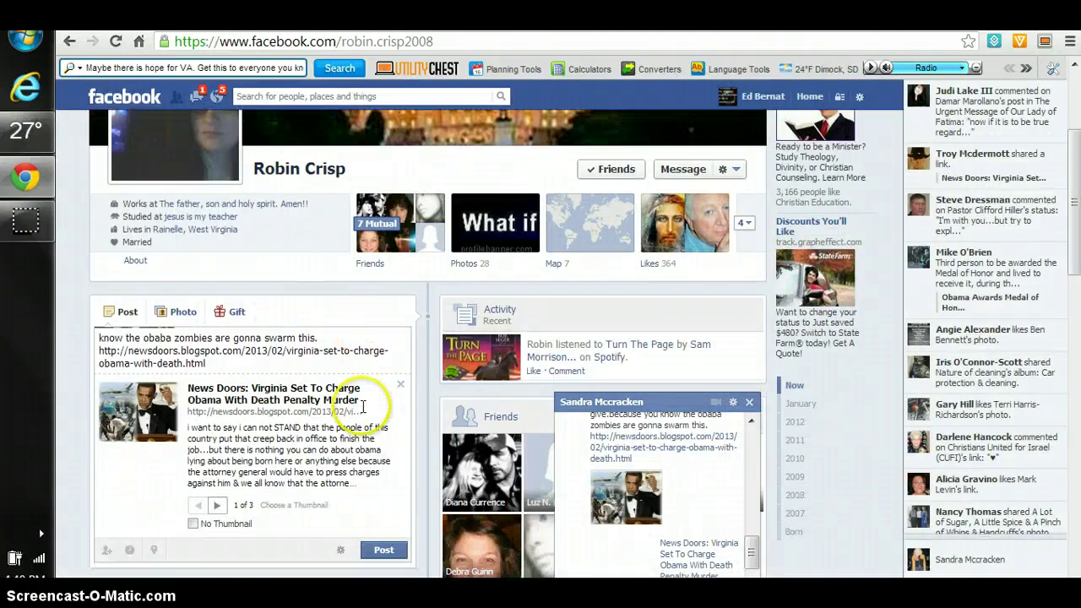
{"action": "scroll", "coordinate": [356, 411], "scroll_direction": "down", "scroll_amount": 1}
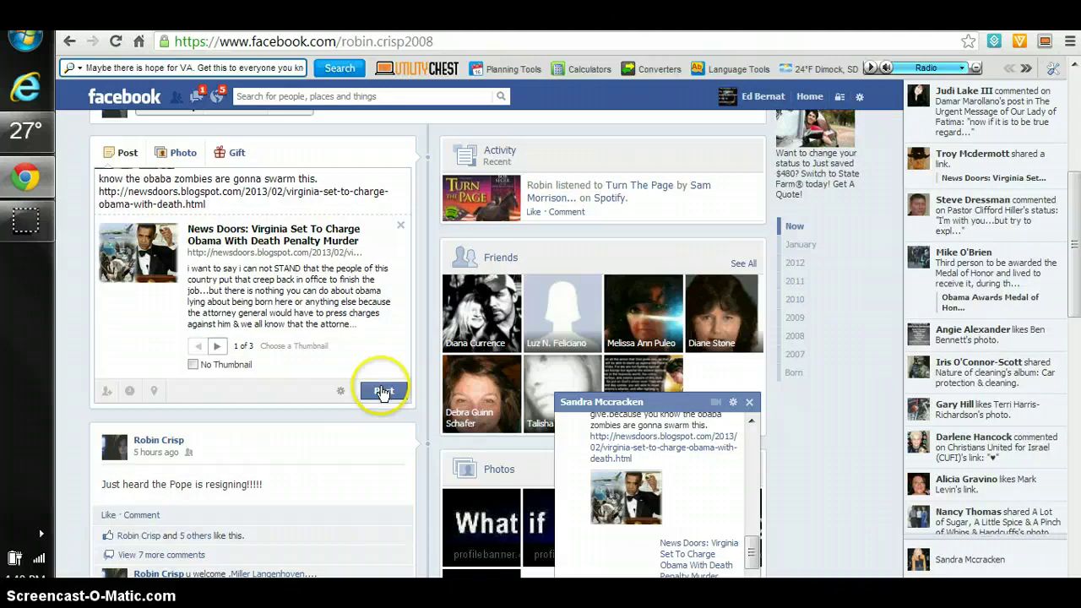
{"action": "left_click", "coordinate": [383, 393]}
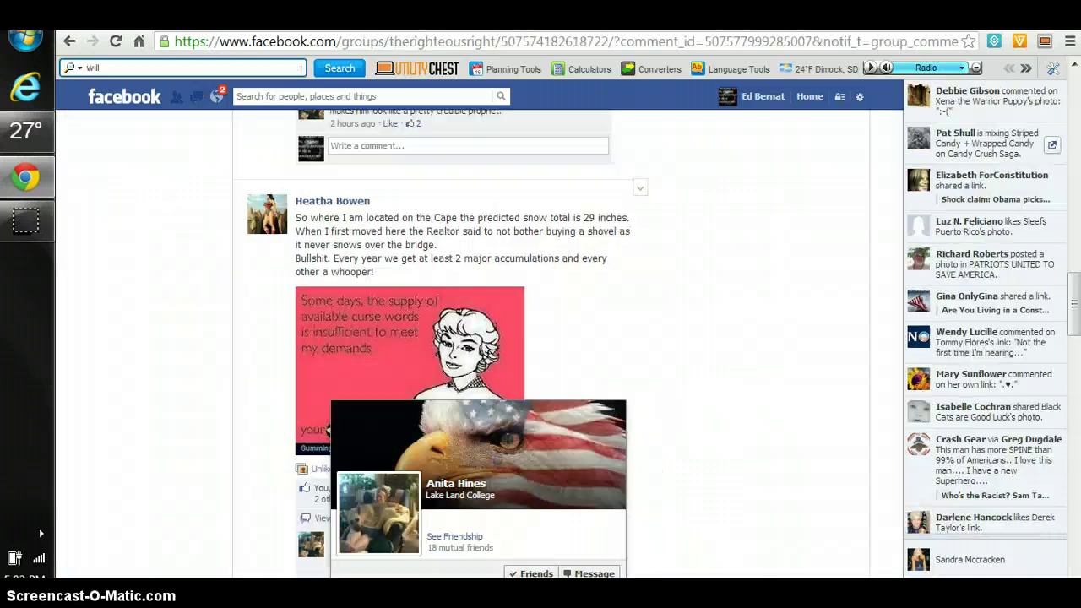
- Open the pink e-card image from the group's snow total post and copy the photo page's web address
{"action": "left_click", "coordinate": [394, 353]}
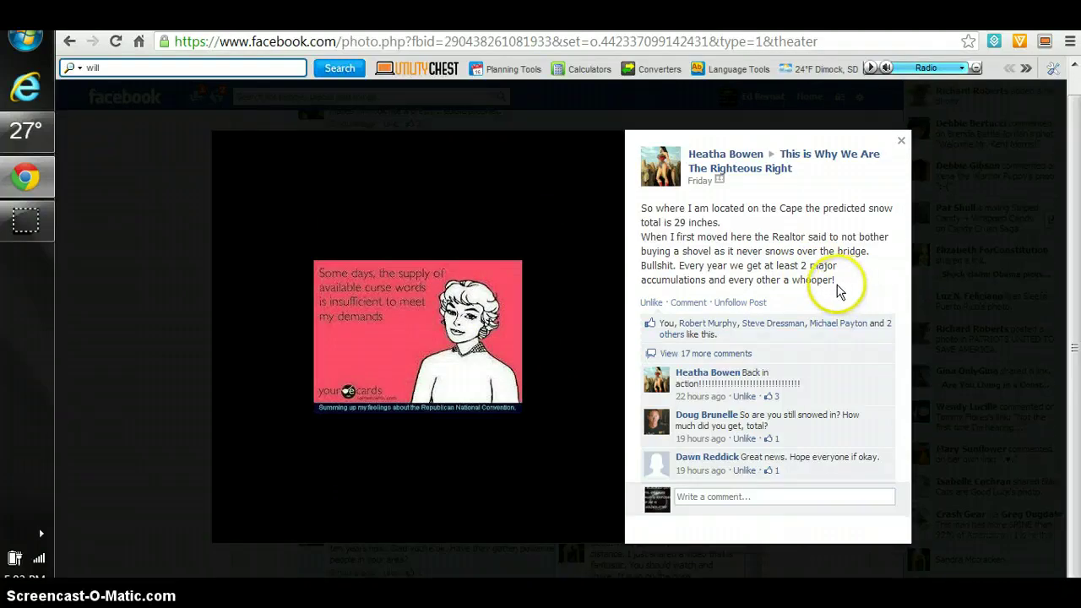
{"action": "left_click", "coordinate": [369, 44]}
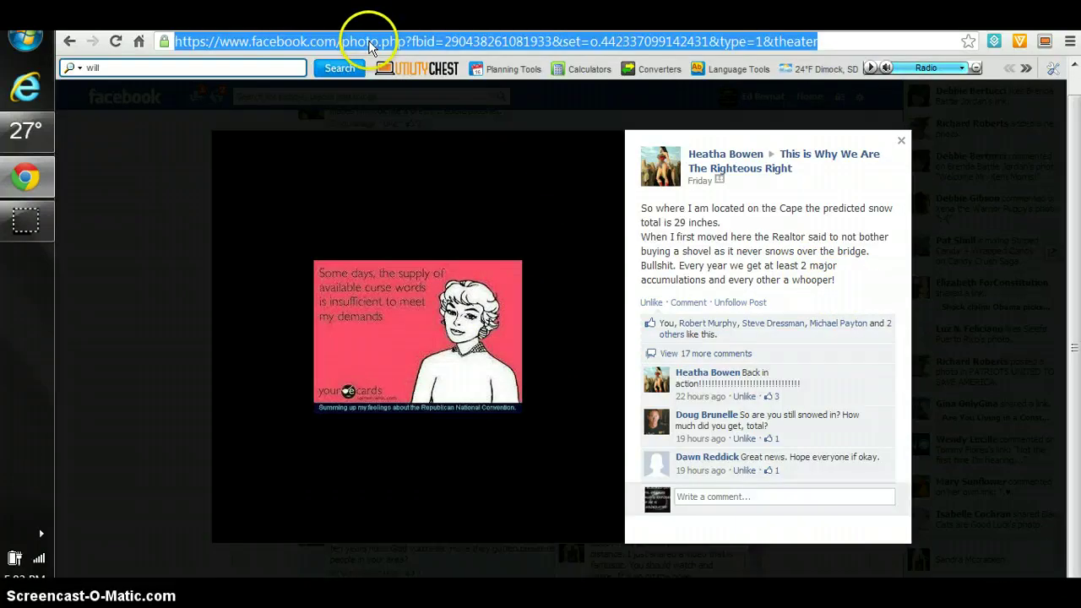
{"action": "right_click", "coordinate": [369, 44]}
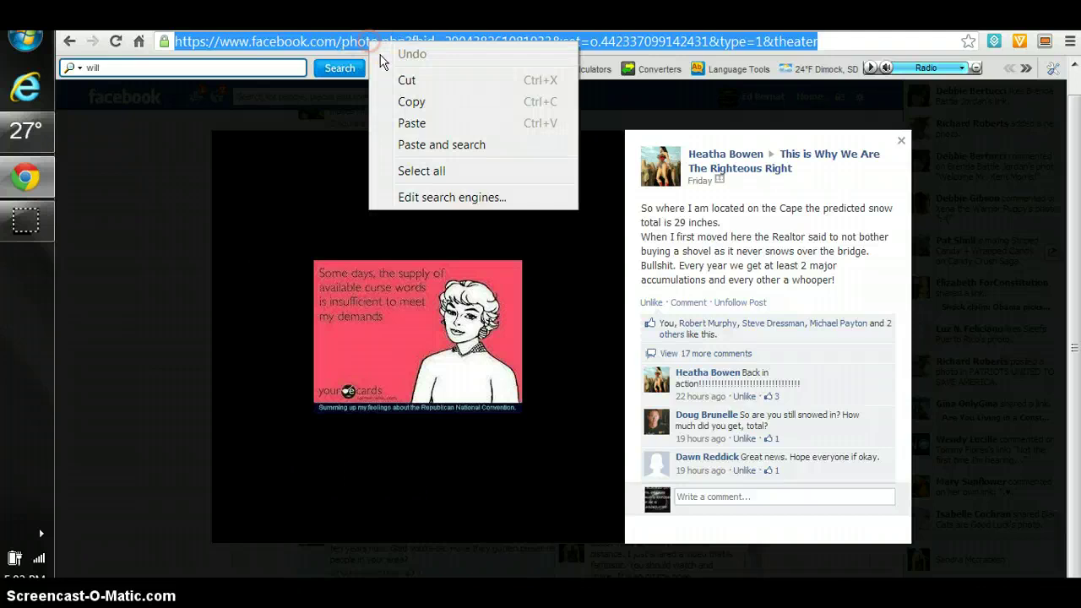
{"action": "left_click", "coordinate": [412, 102]}
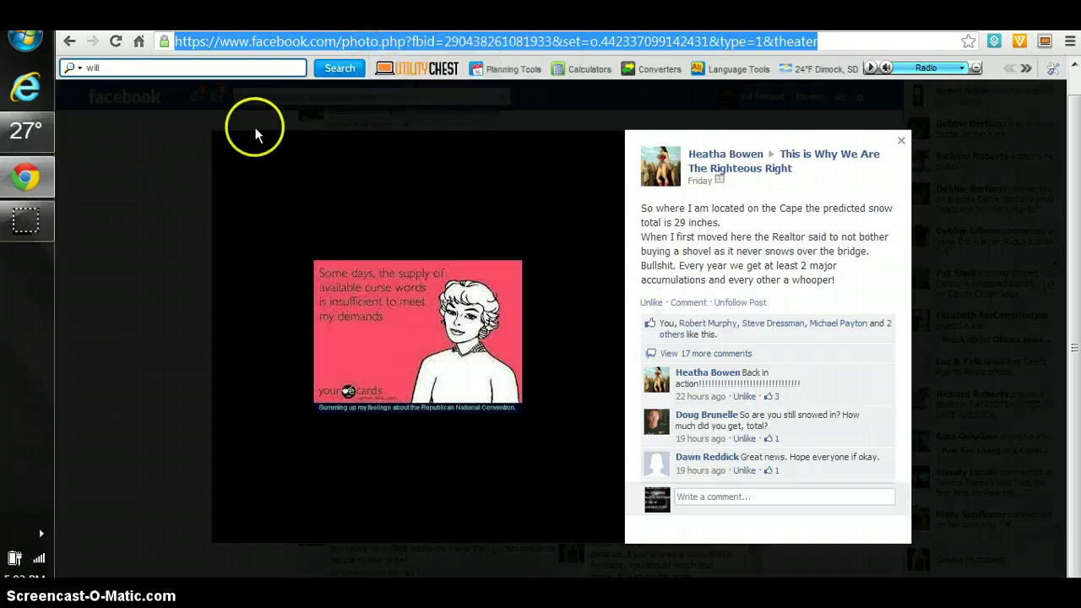
- Open the Stop The Treason group, paste the copied photo address into a new post and publish it
{"action": "left_click", "coordinate": [70, 42]}
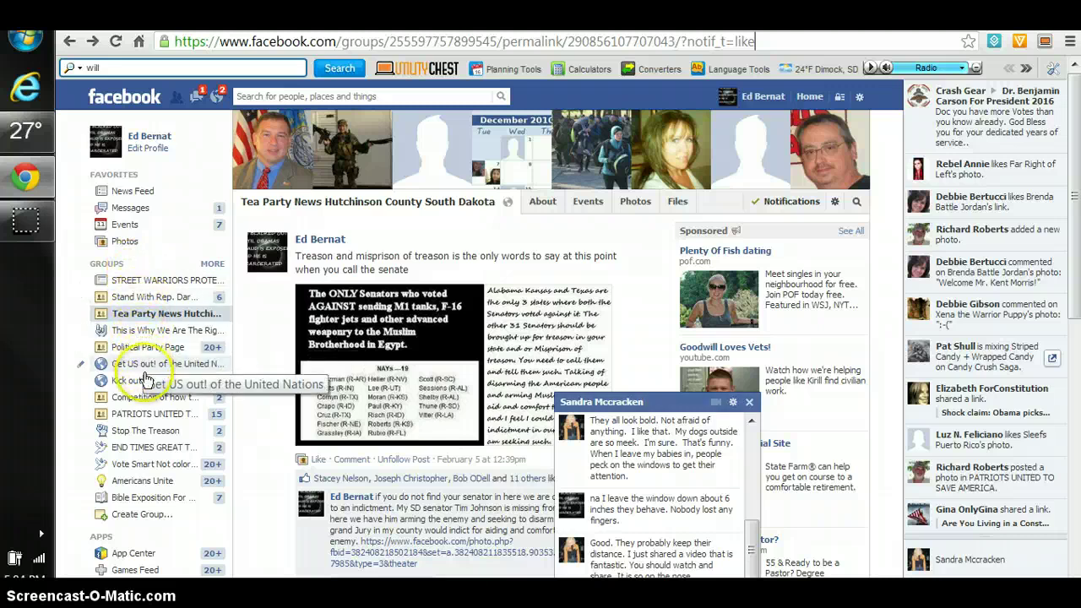
{"action": "left_click", "coordinate": [140, 432]}
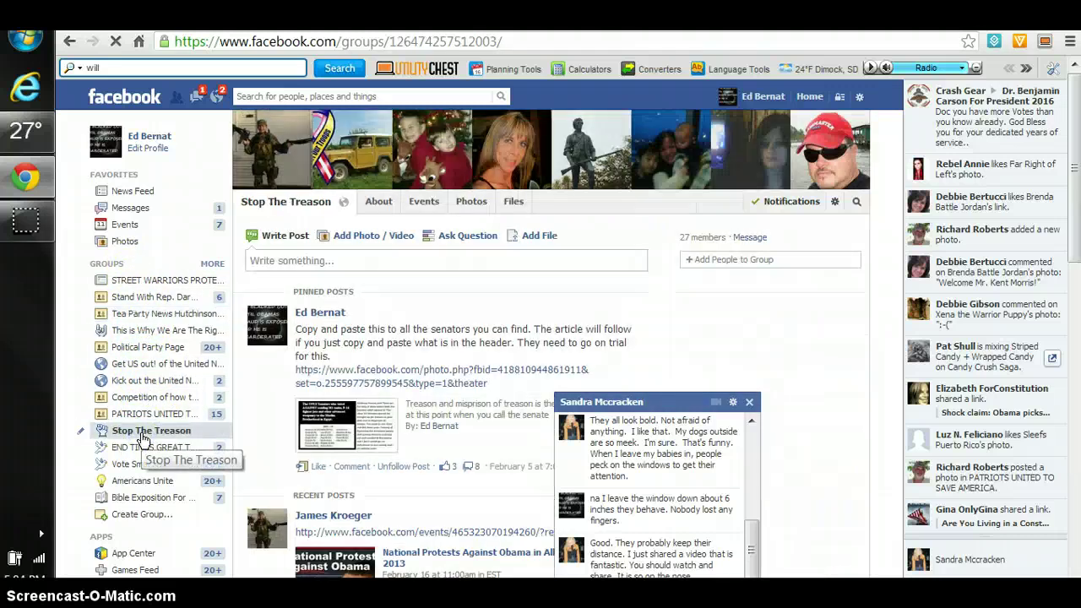
{"action": "left_click", "coordinate": [417, 260]}
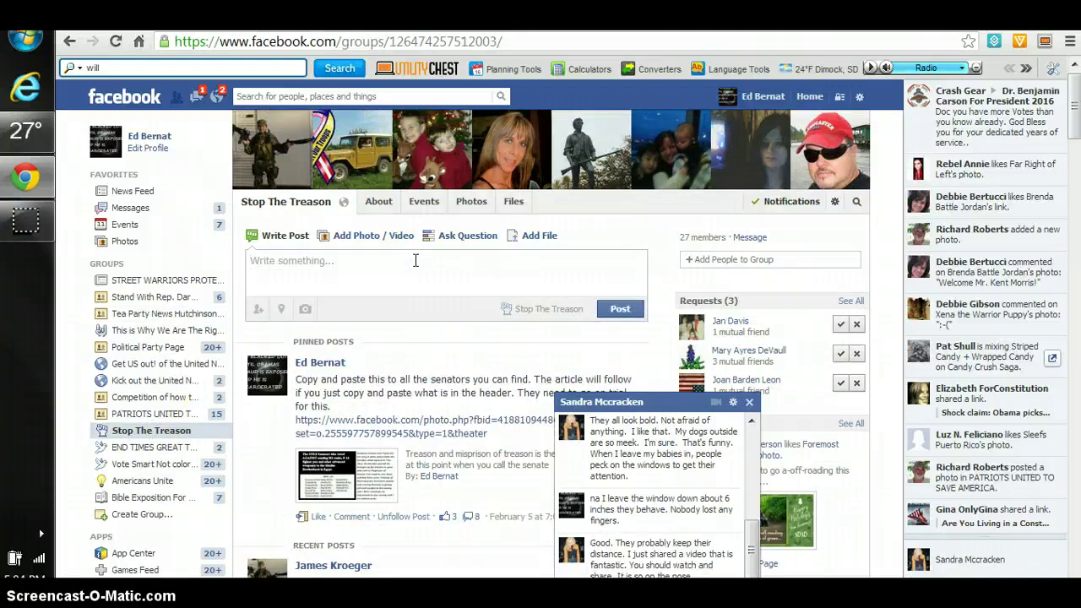
{"action": "right_click", "coordinate": [414, 261]}
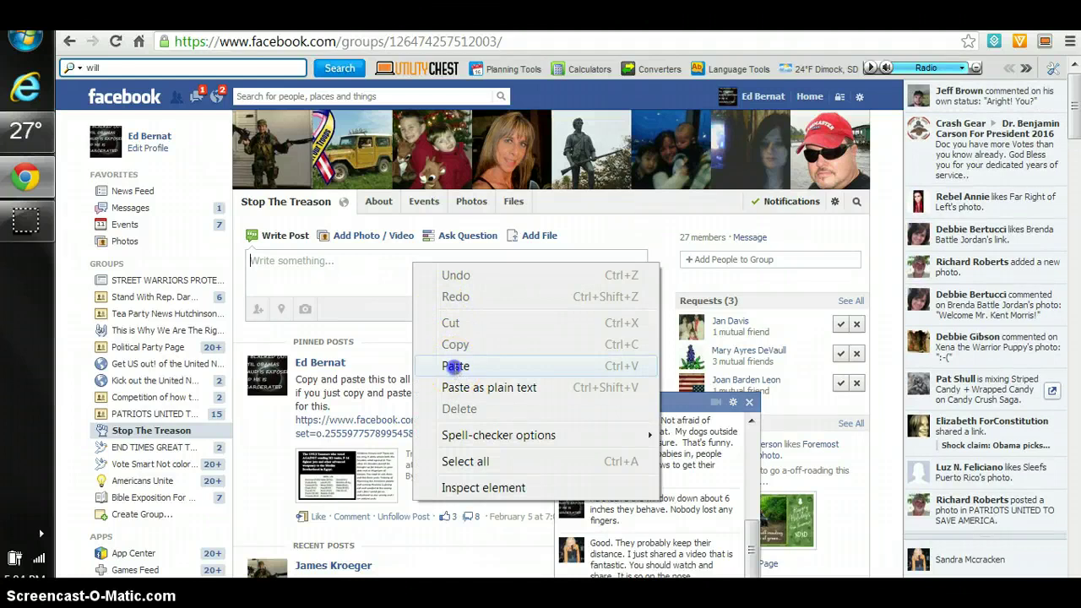
{"action": "left_click", "coordinate": [456, 371]}
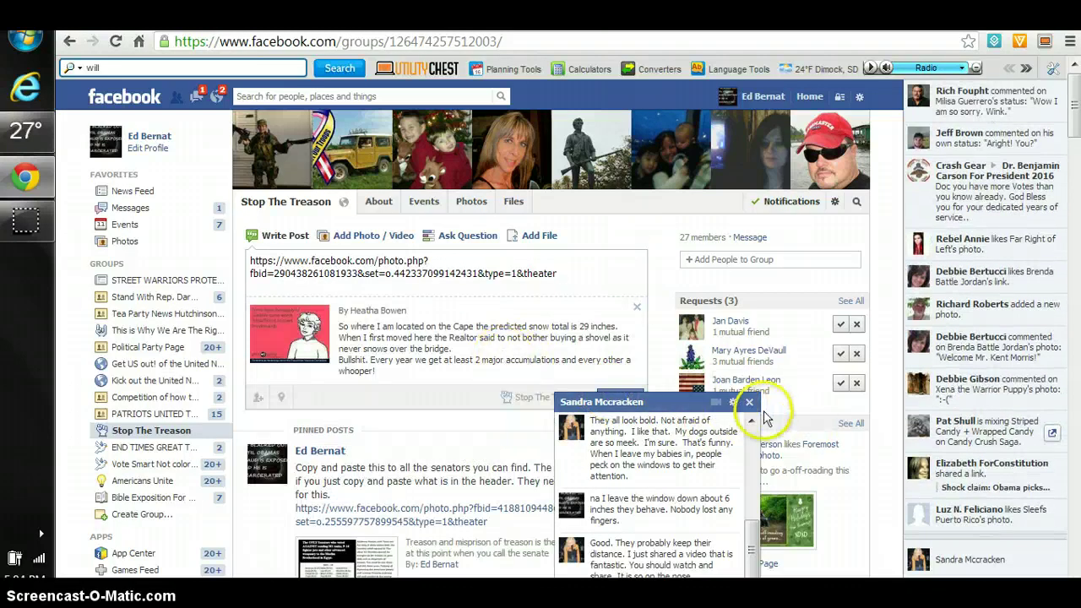
{"action": "left_click", "coordinate": [749, 403]}
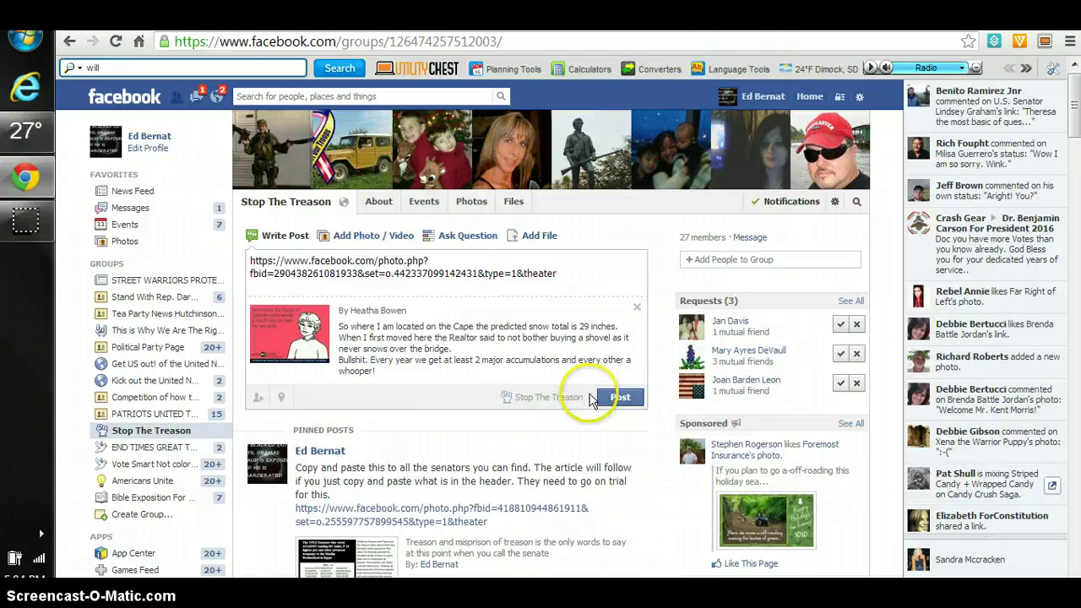
{"action": "left_click", "coordinate": [619, 399]}
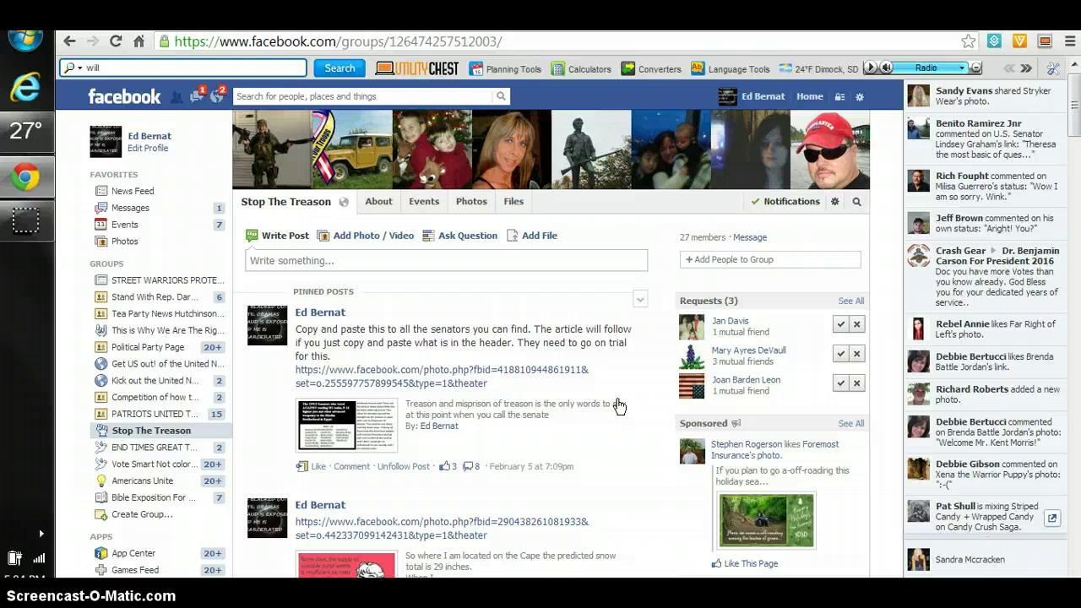
- Delete the newly published photo link post from the Stop The Treason group
{"action": "scroll", "coordinate": [618, 406], "scroll_direction": "down", "scroll_amount": 3}
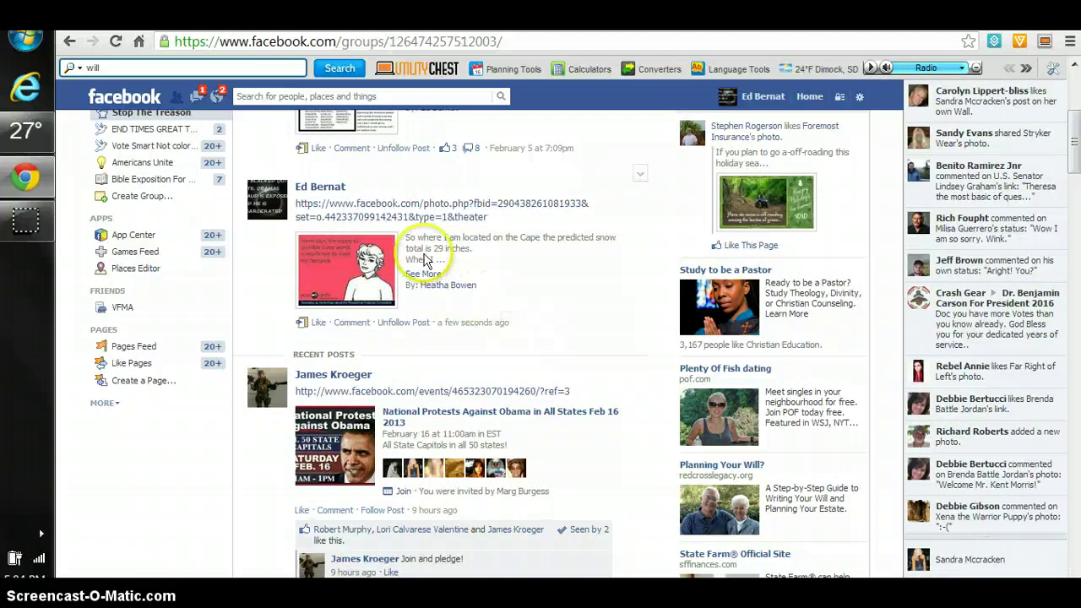
{"action": "mouse_move", "coordinate": [639, 186]}
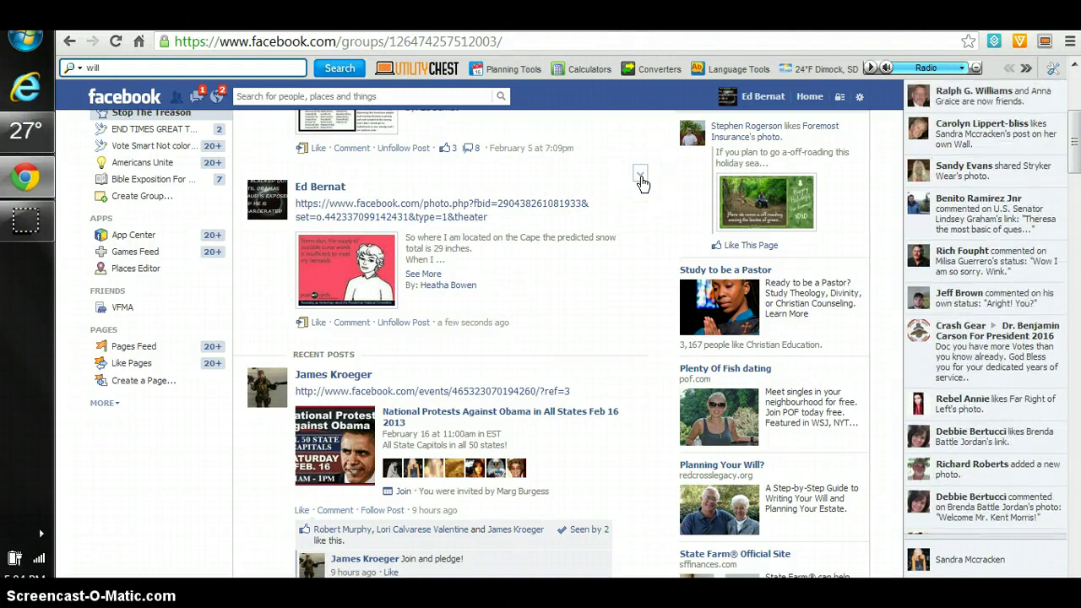
{"action": "left_click", "coordinate": [640, 175]}
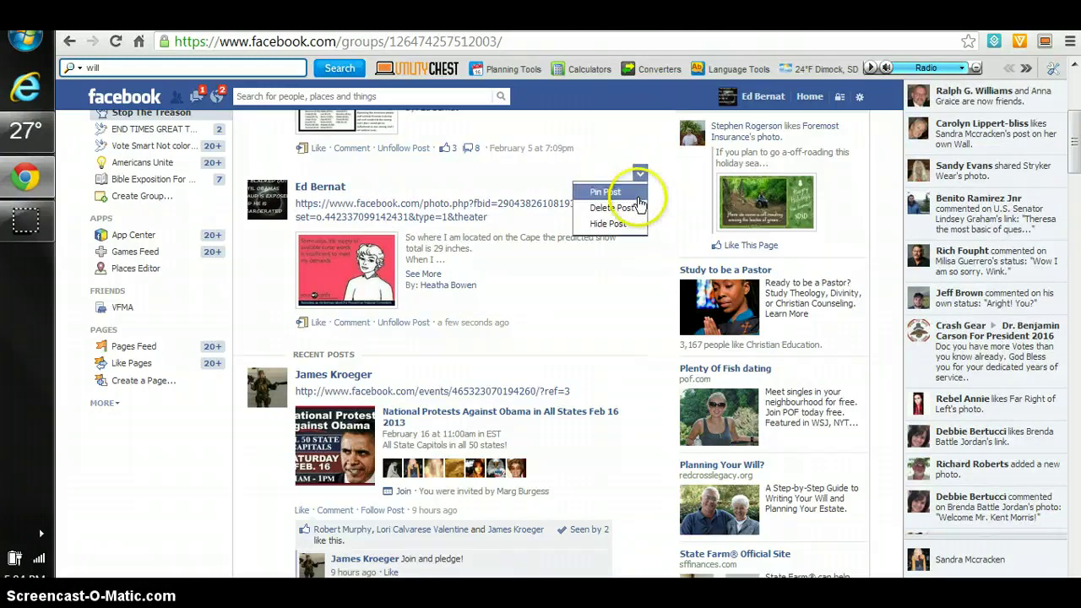
{"action": "left_click", "coordinate": [638, 208]}
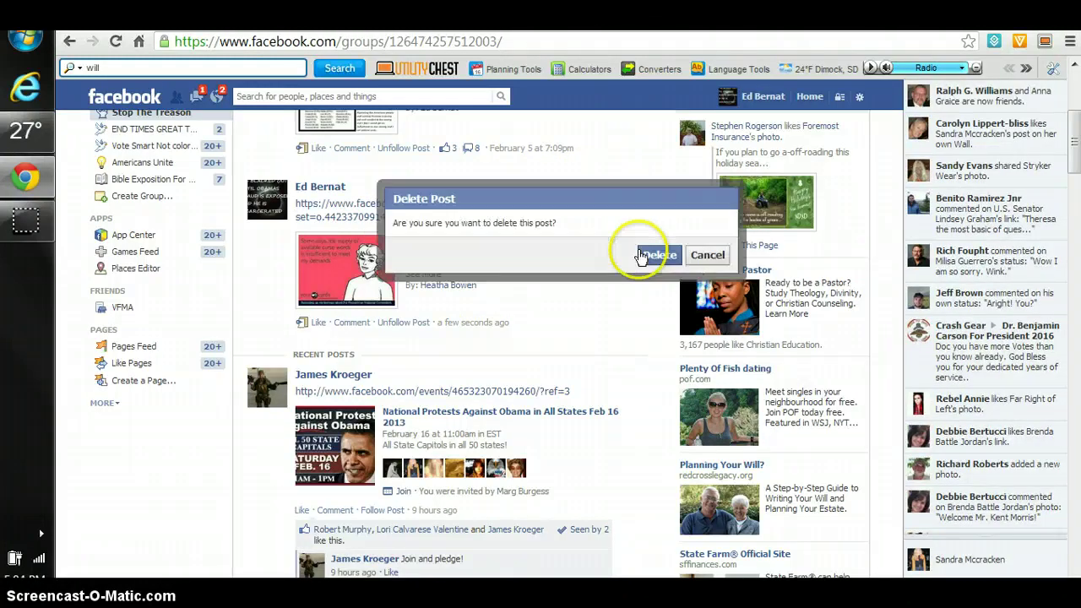
{"action": "left_click", "coordinate": [649, 258]}
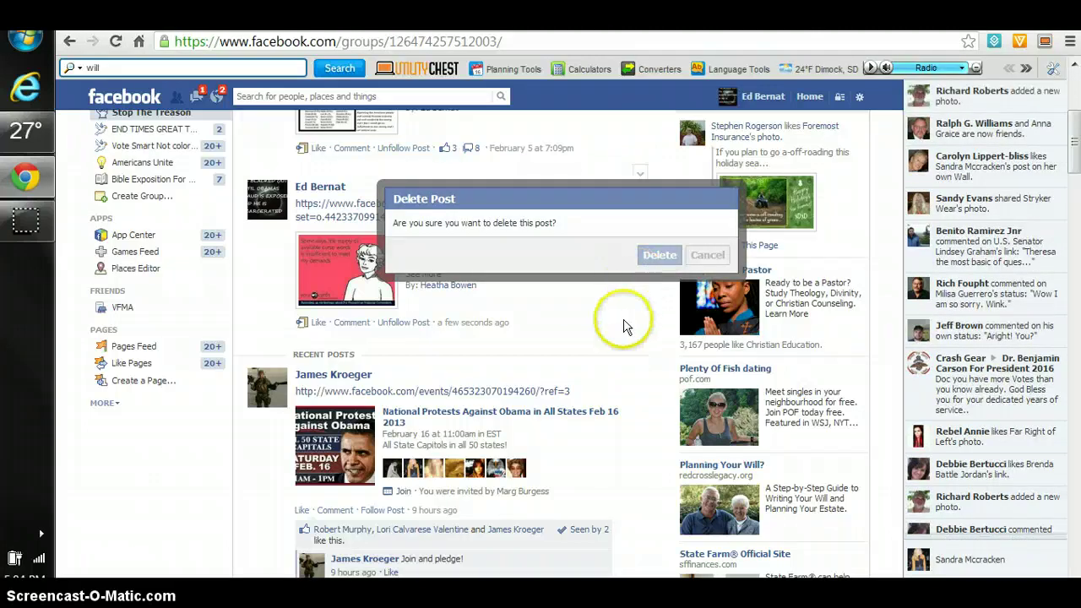